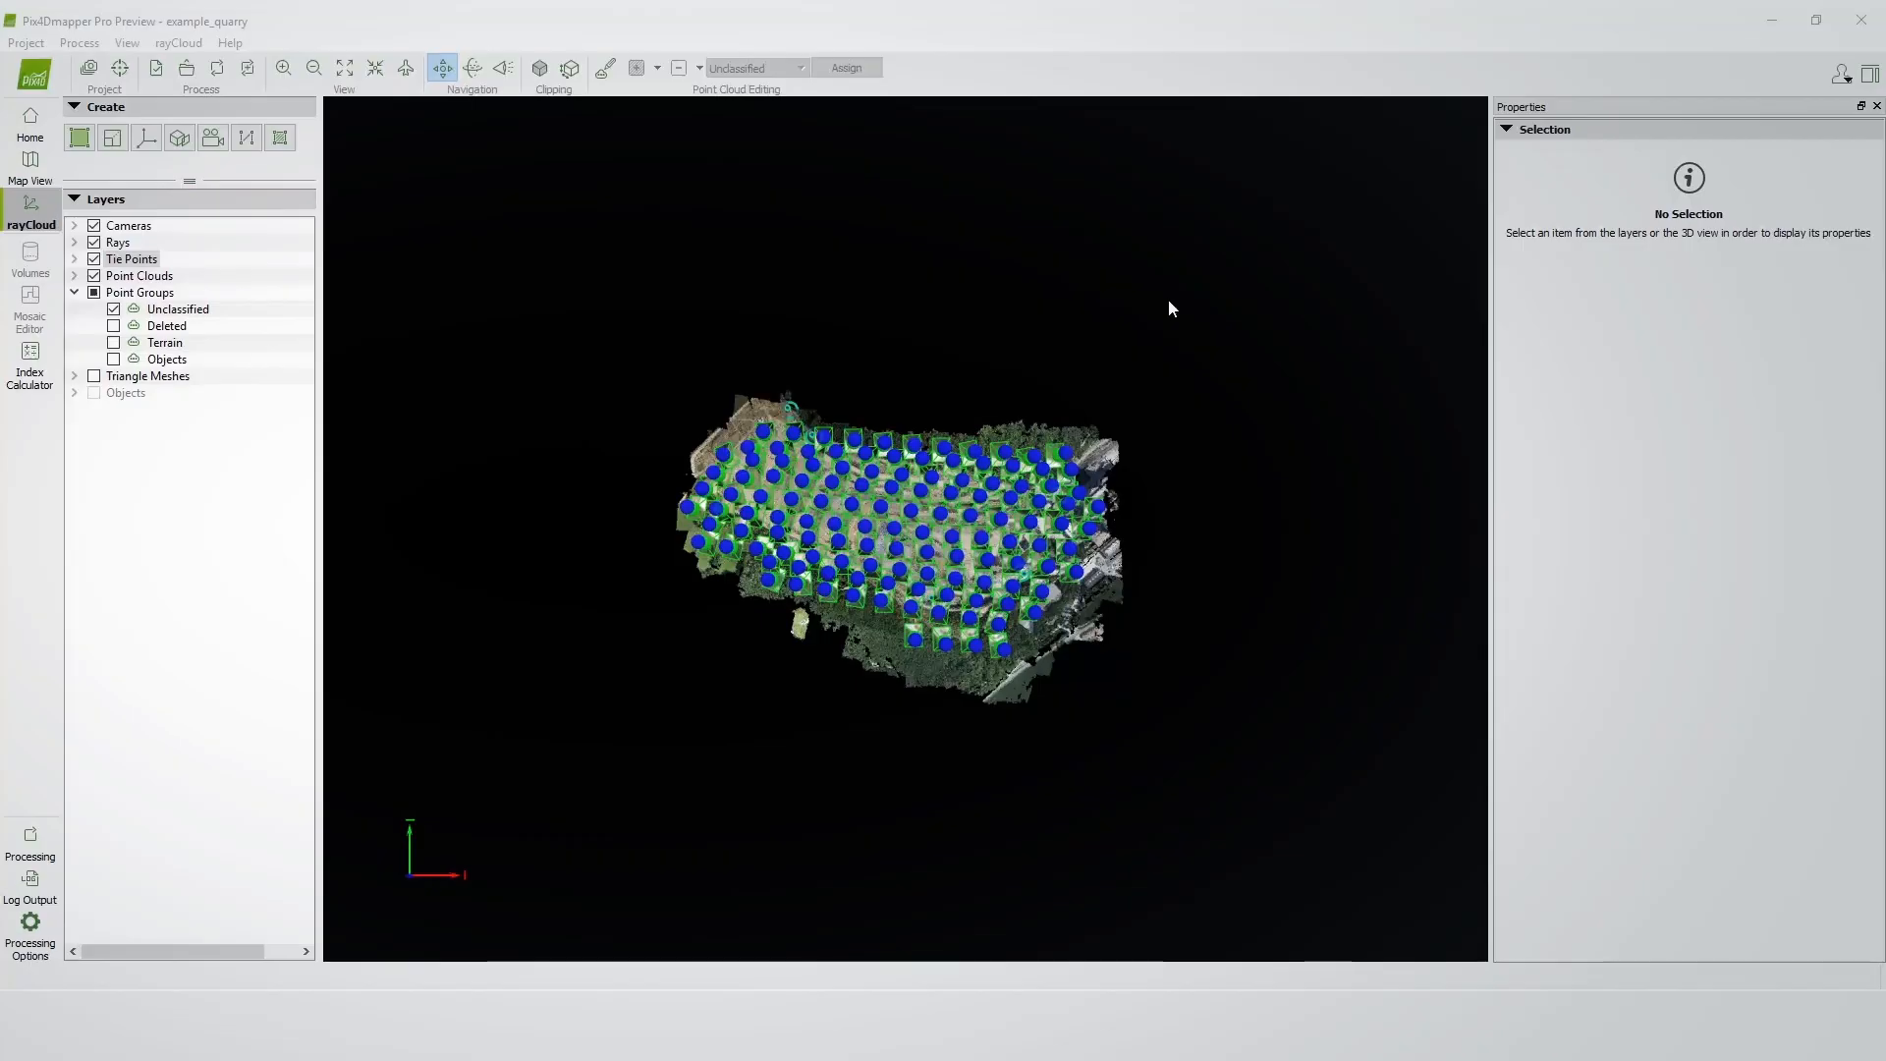
Hide the Cameras, Rays and Tie Points layers so only the point cloud remains displayed.
scroll(995, 365, up, 2)
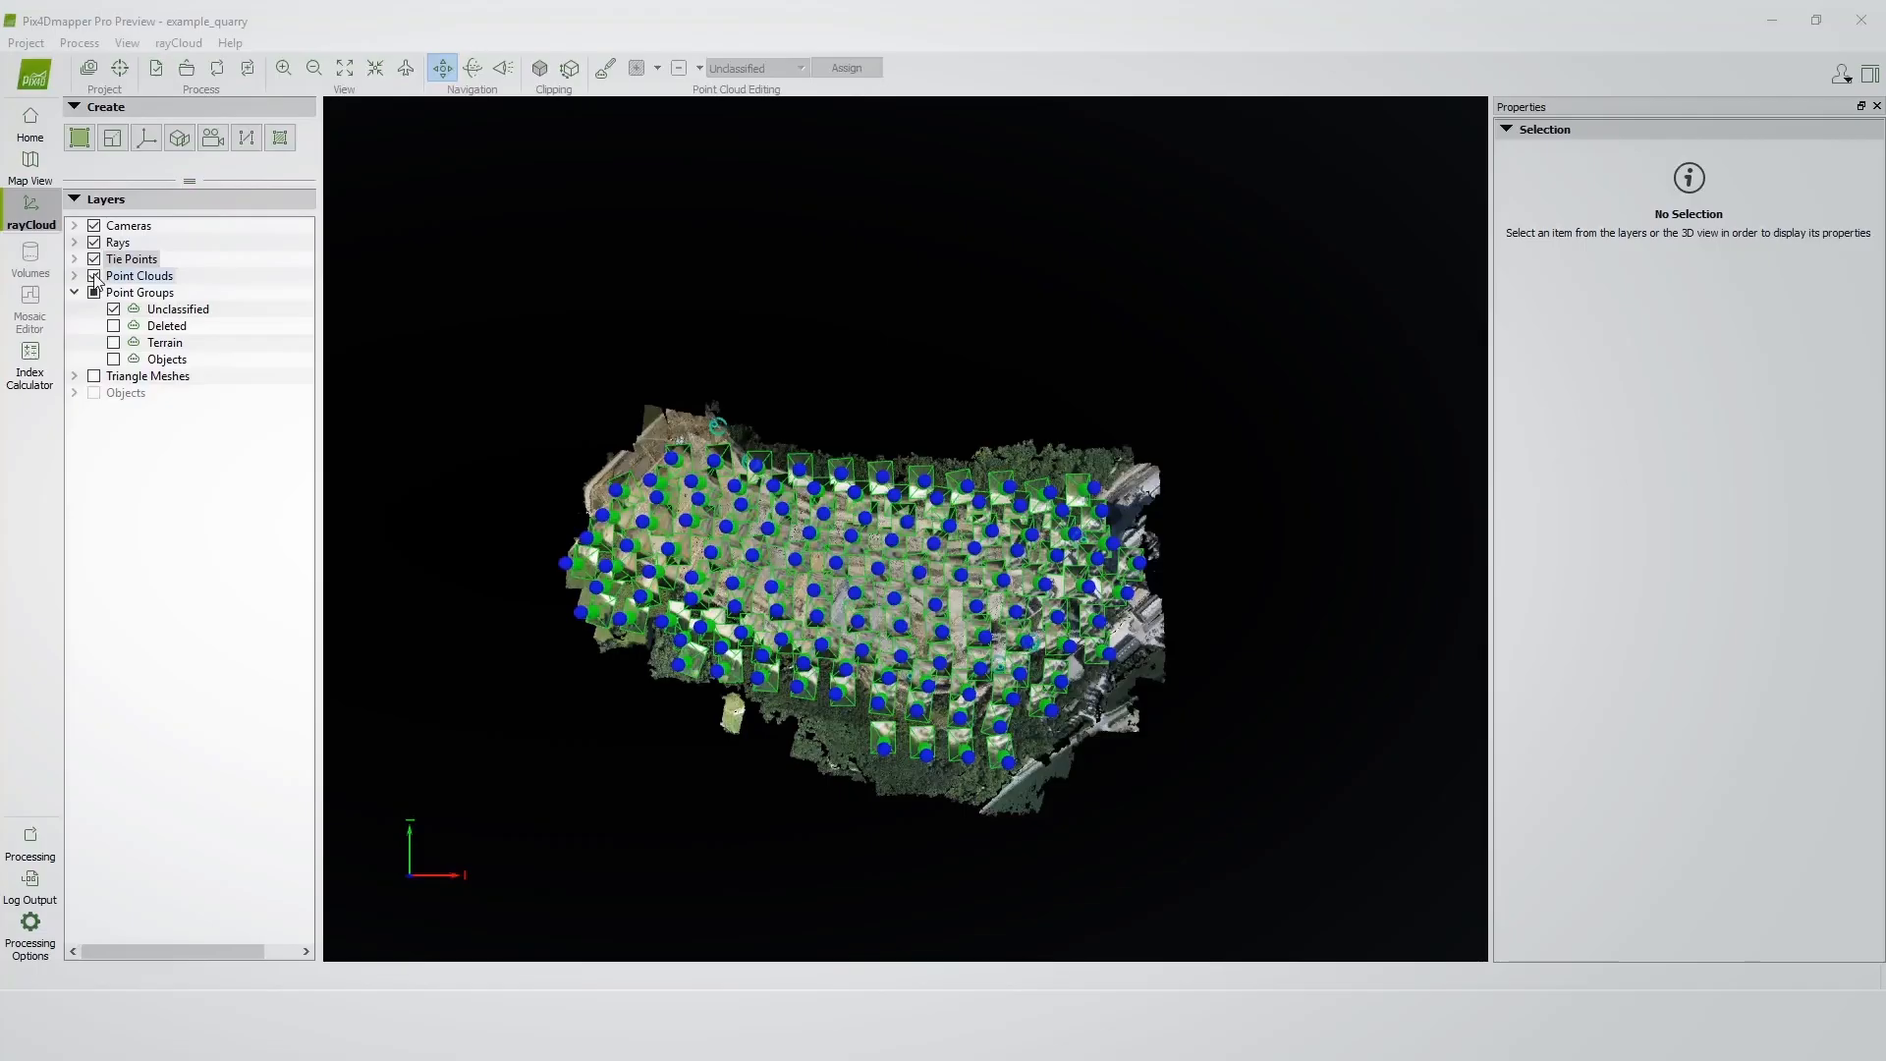
click(94, 226)
click(94, 243)
click(94, 261)
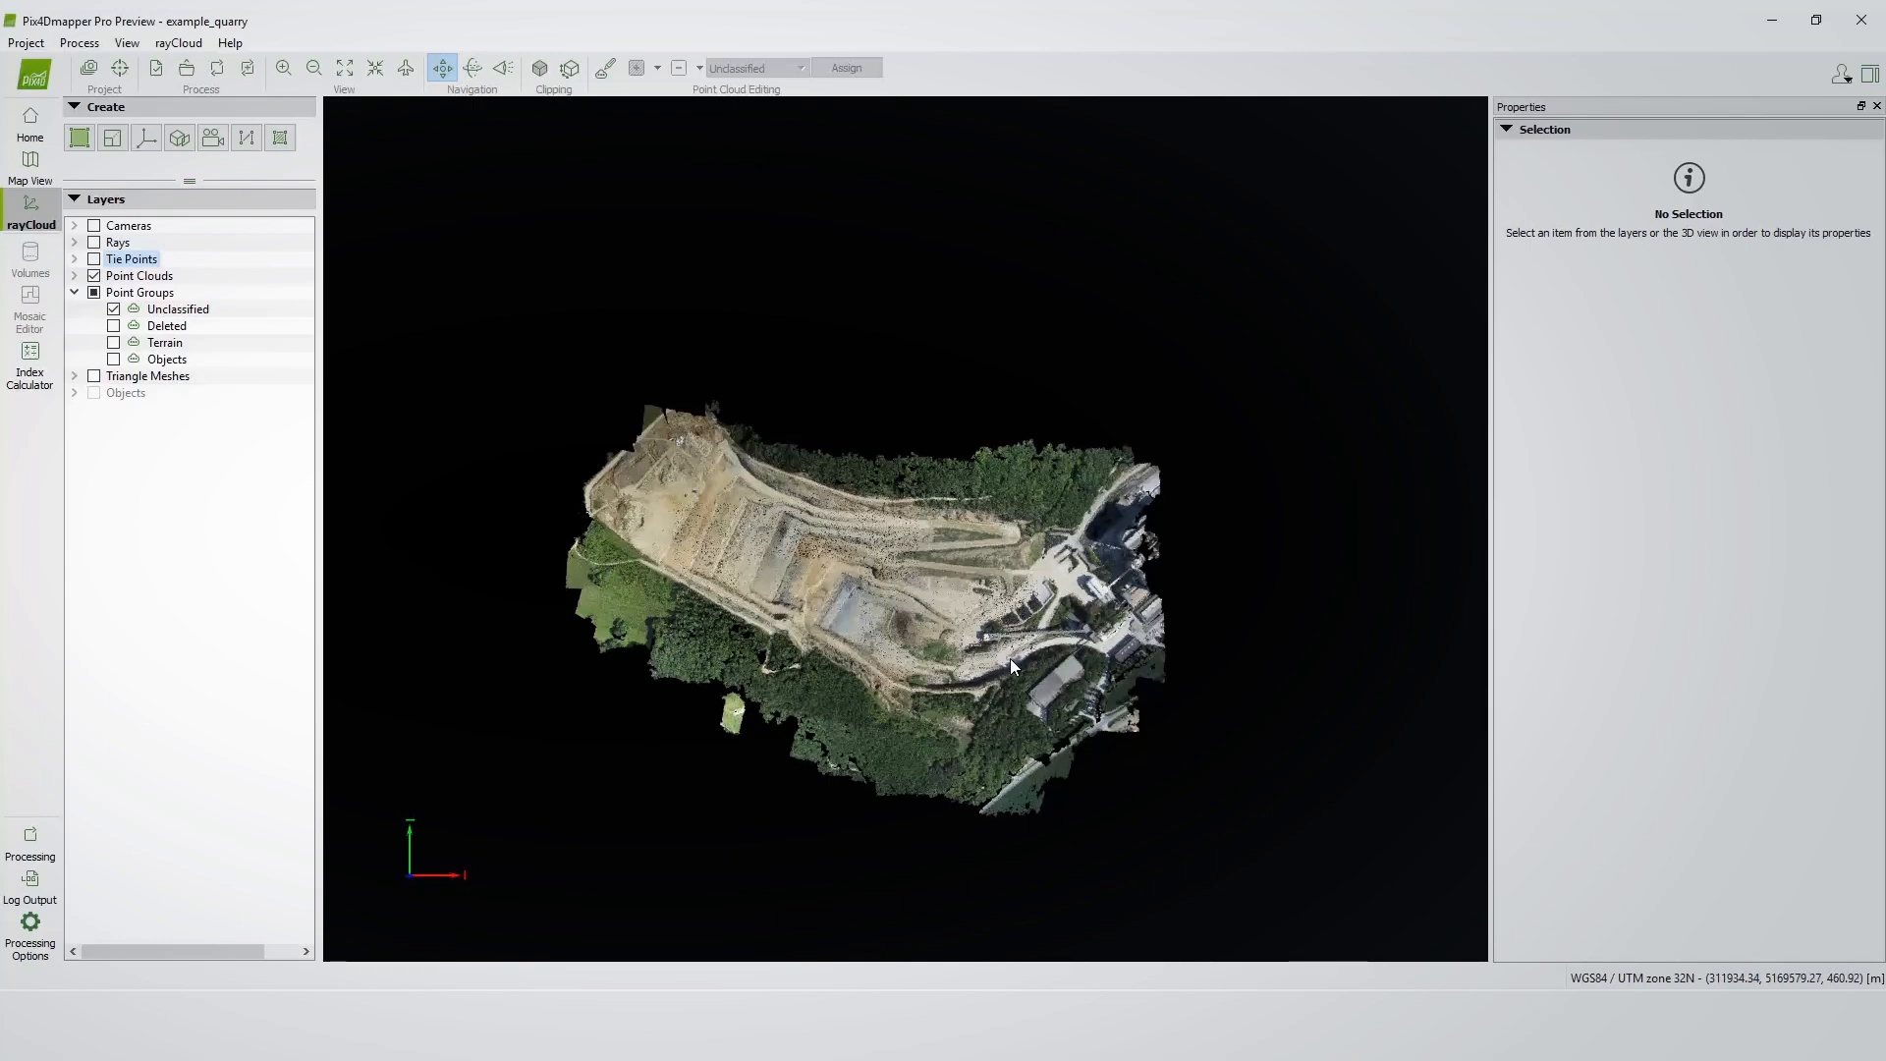
Inspect the point cloud around the quarry's conveyor bridge for stray points.
scroll(1075, 629, up, 3)
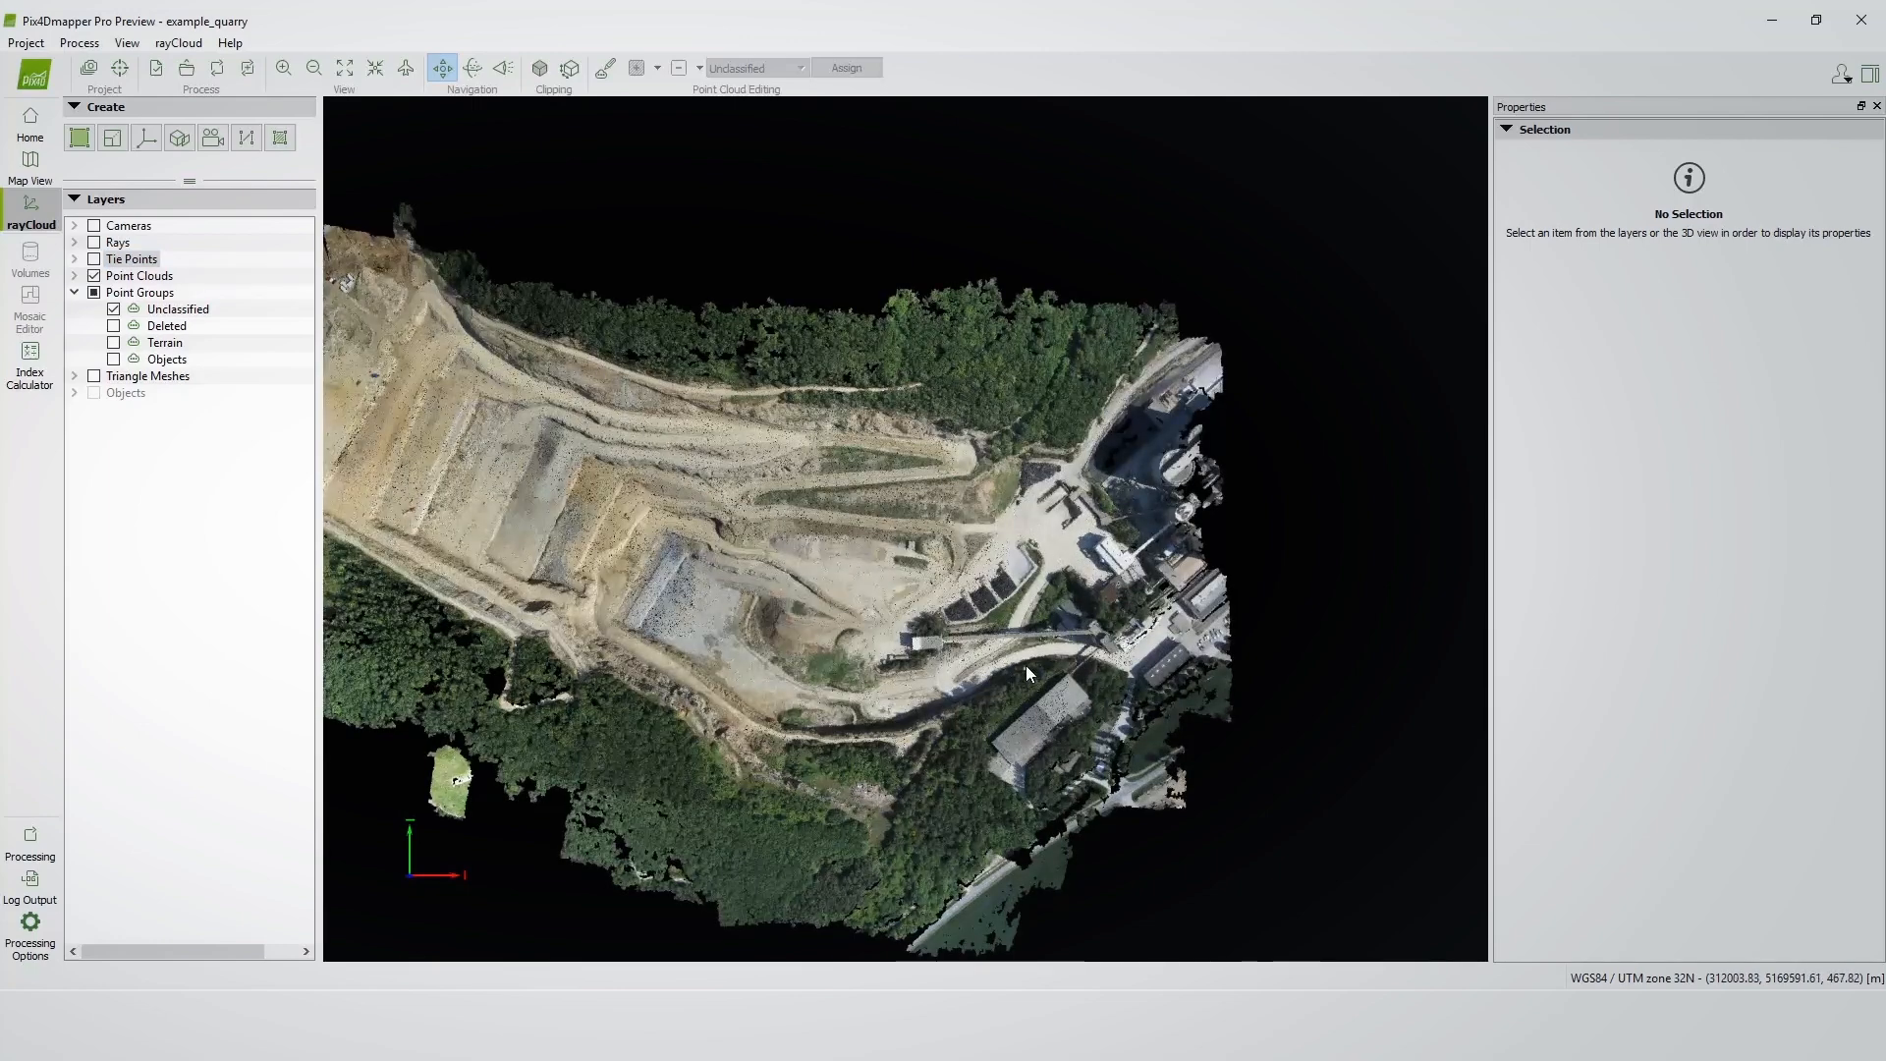
scroll(1025, 664, up, 3)
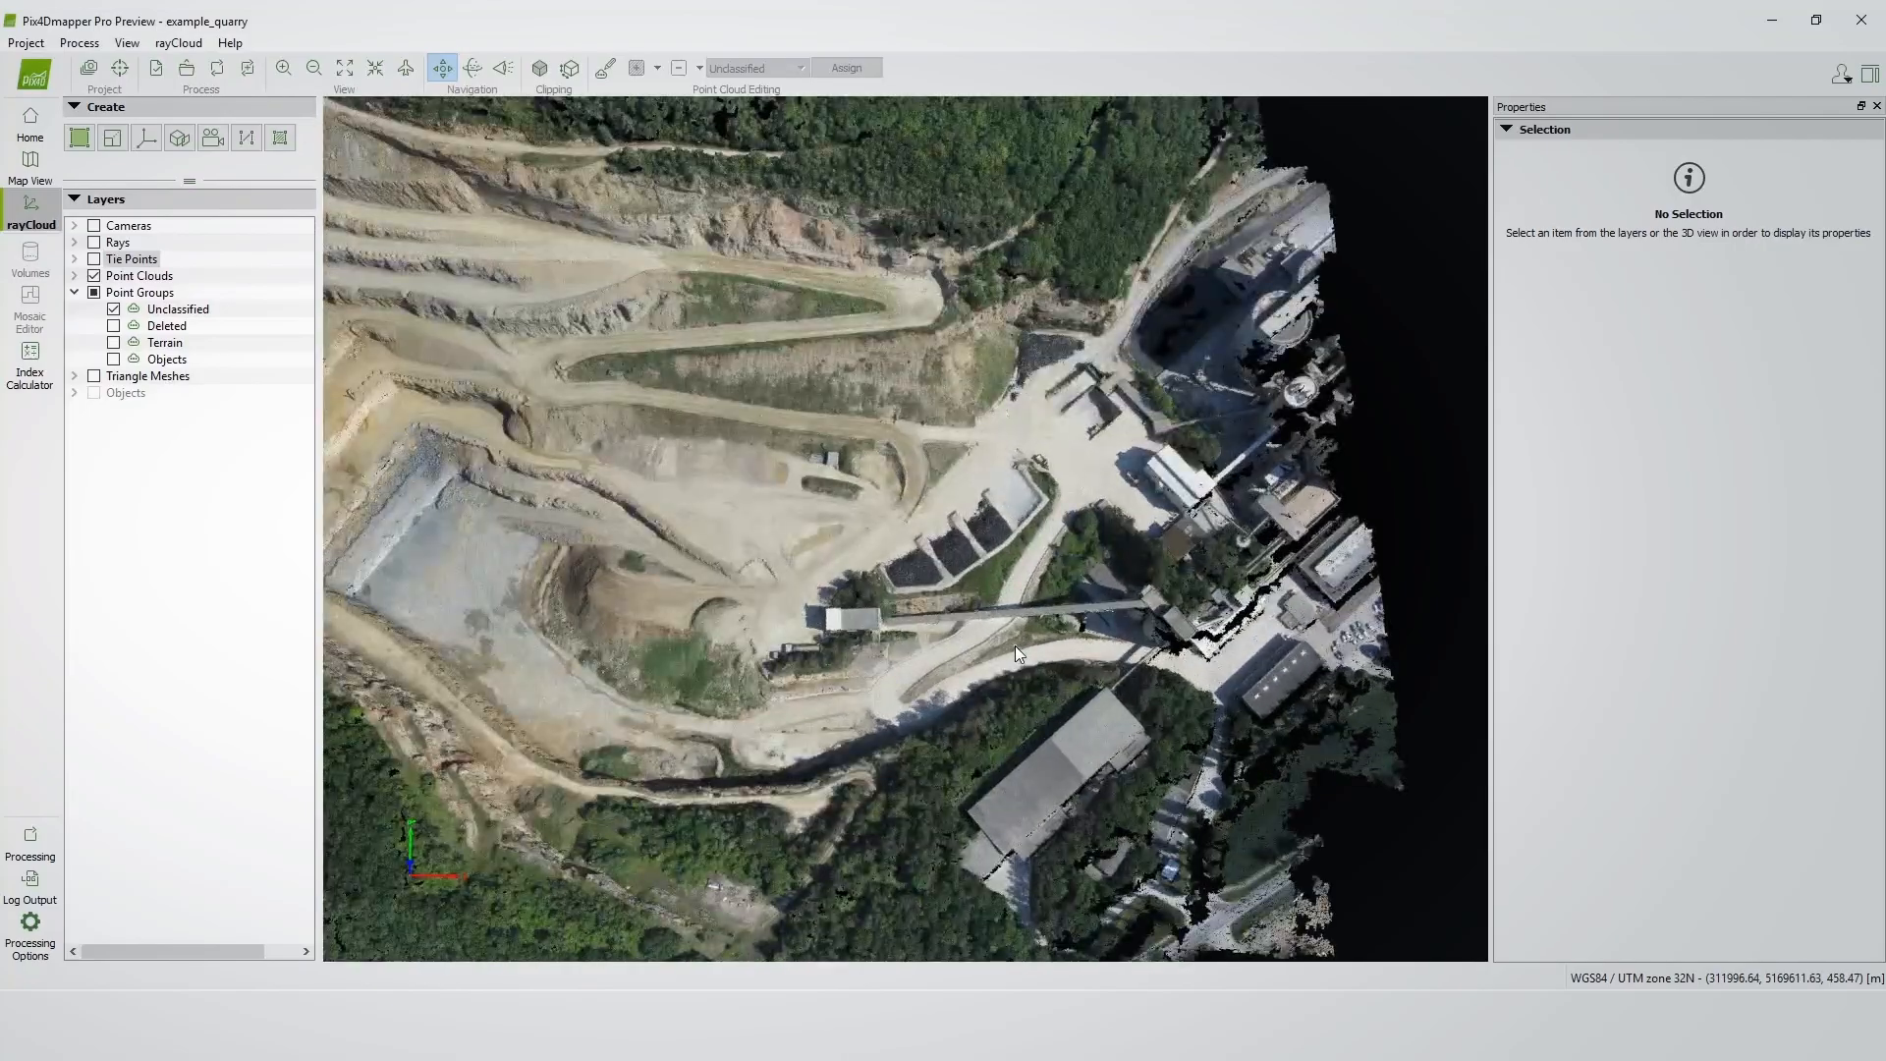
scroll(1015, 645, up, 5)
drag(1031, 650, 1041, 484)
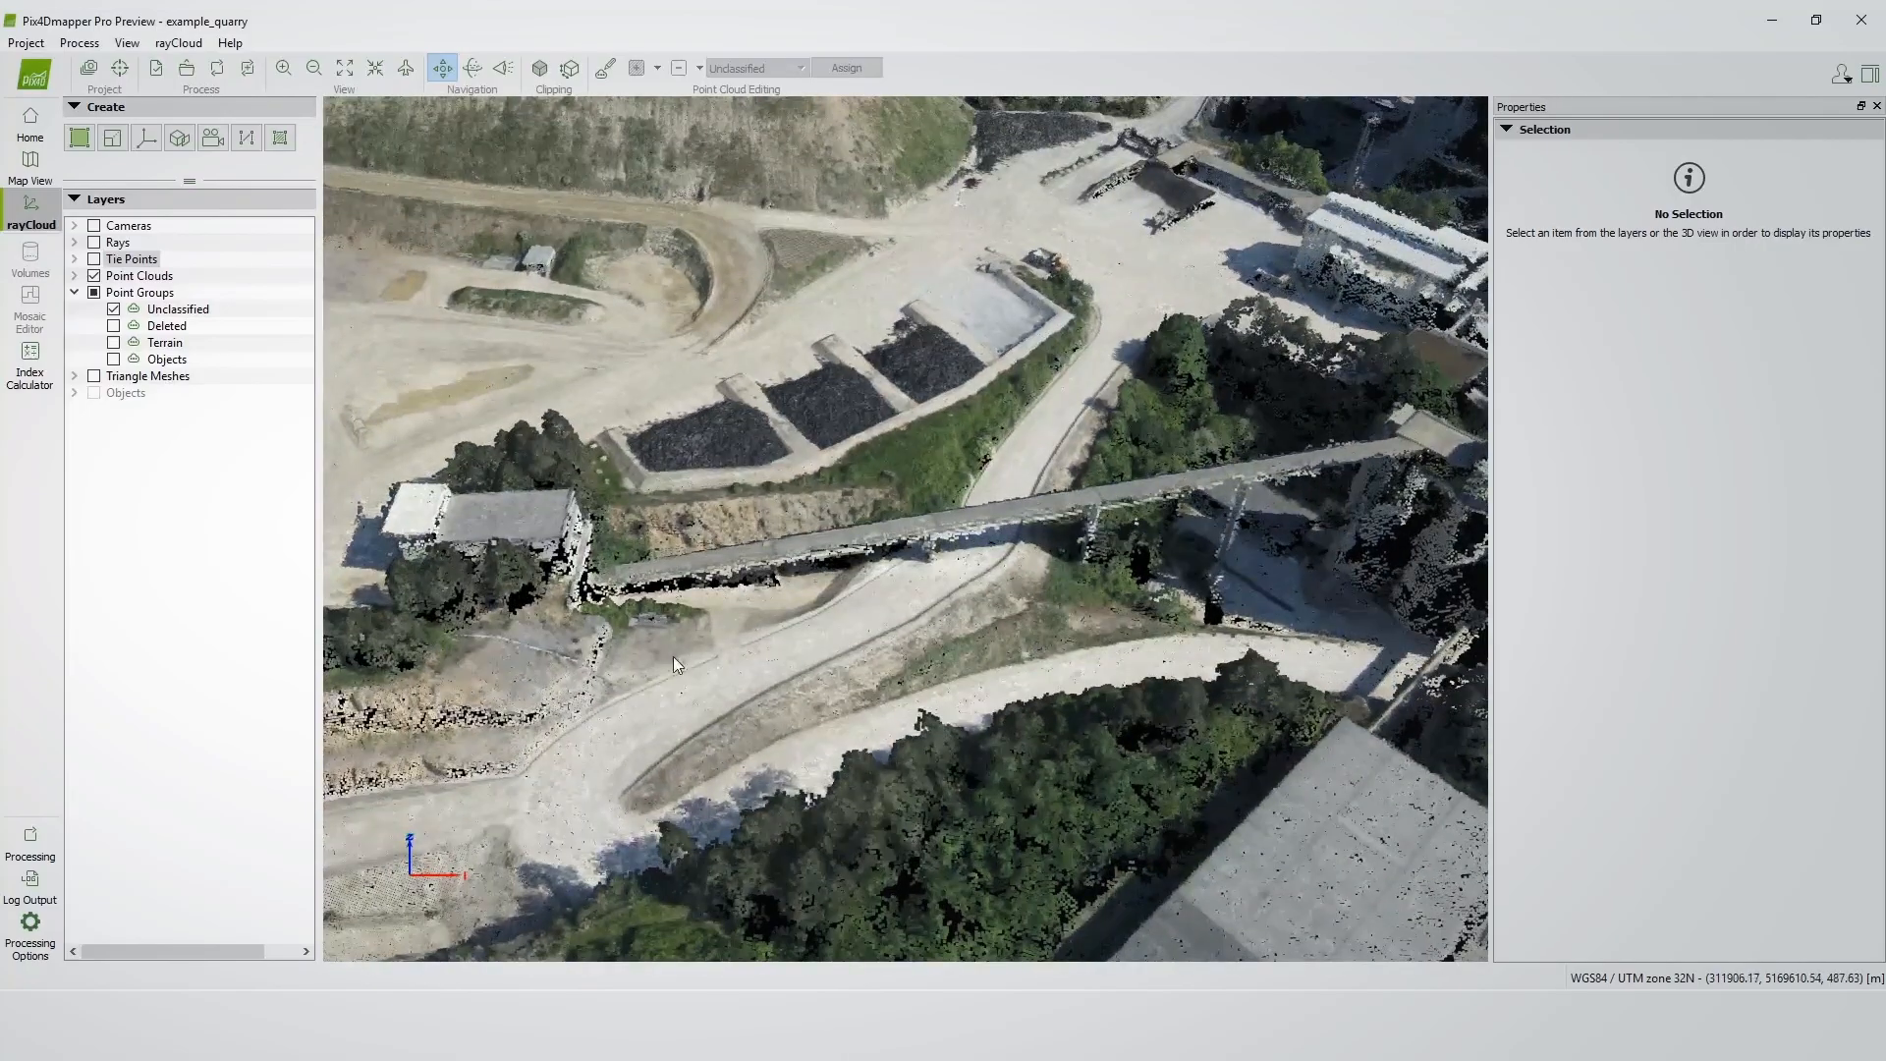
right_drag(1205, 562, 1006, 544)
scroll(999, 538, up, 2)
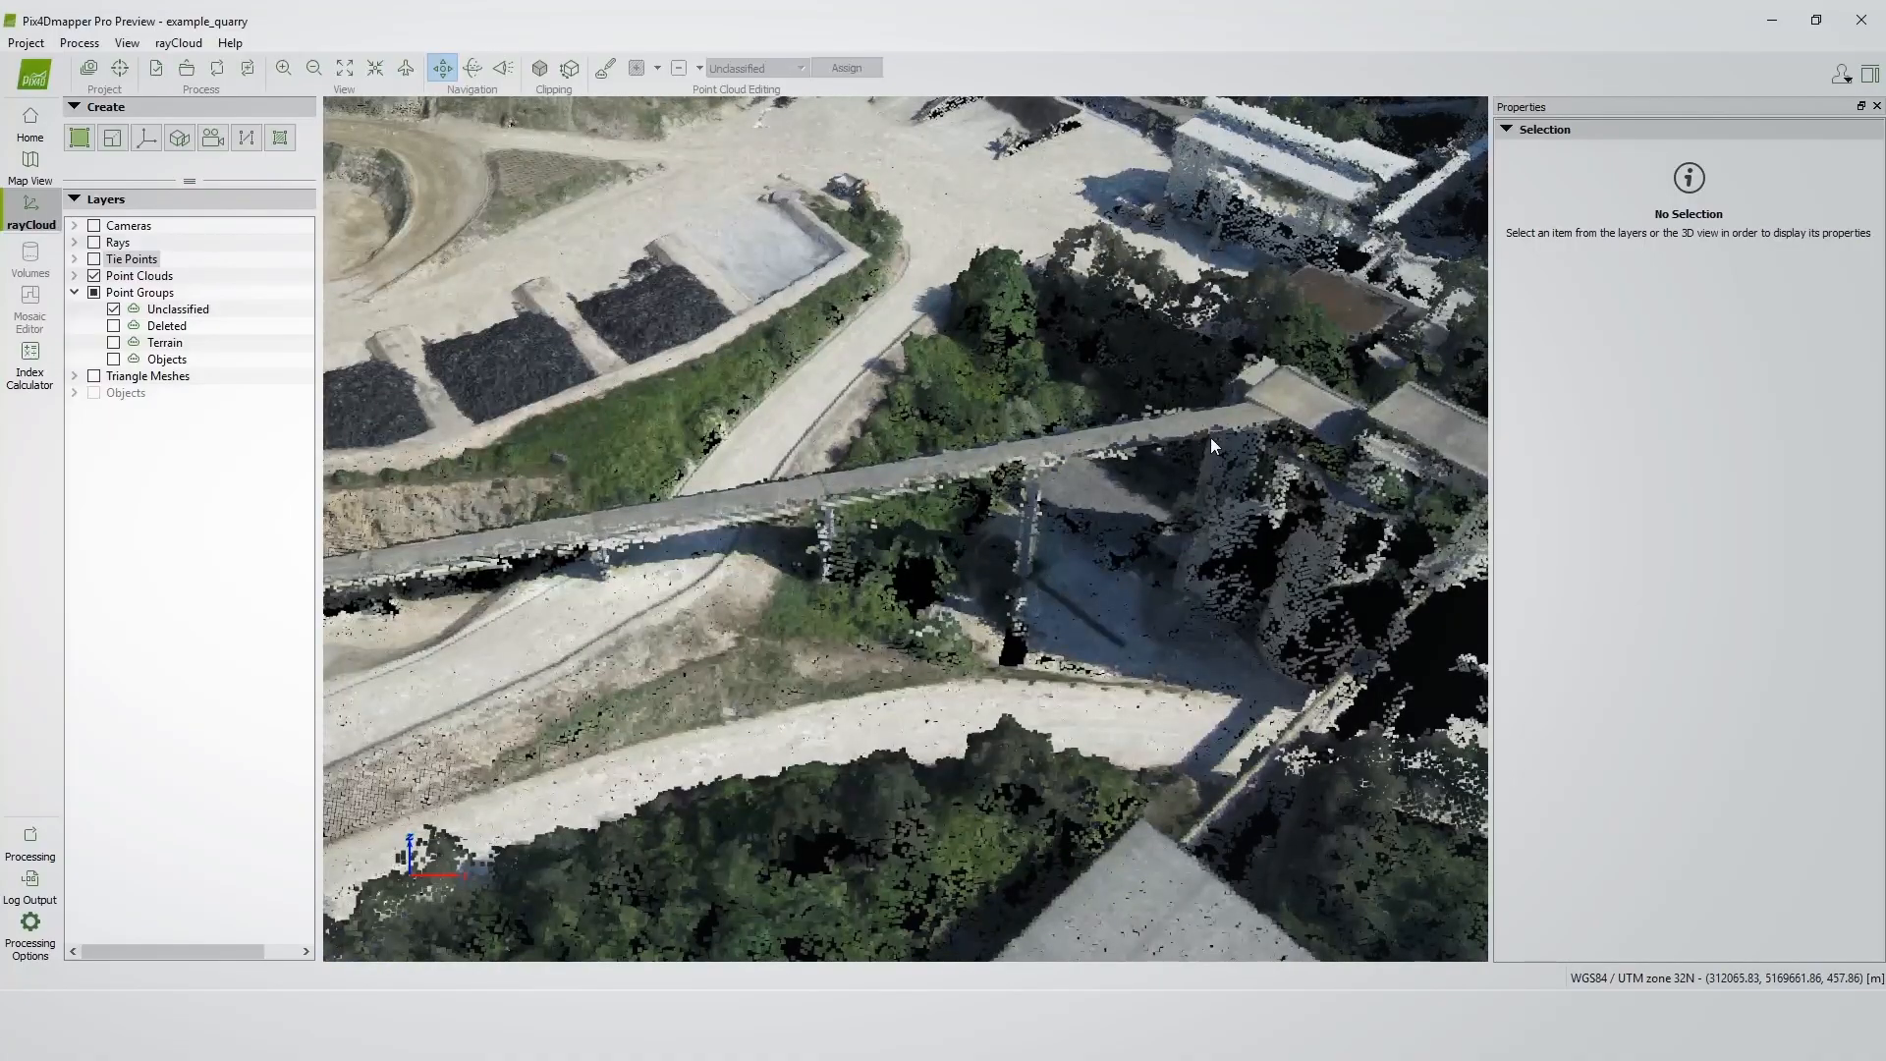
scroll(1116, 442, up, 1)
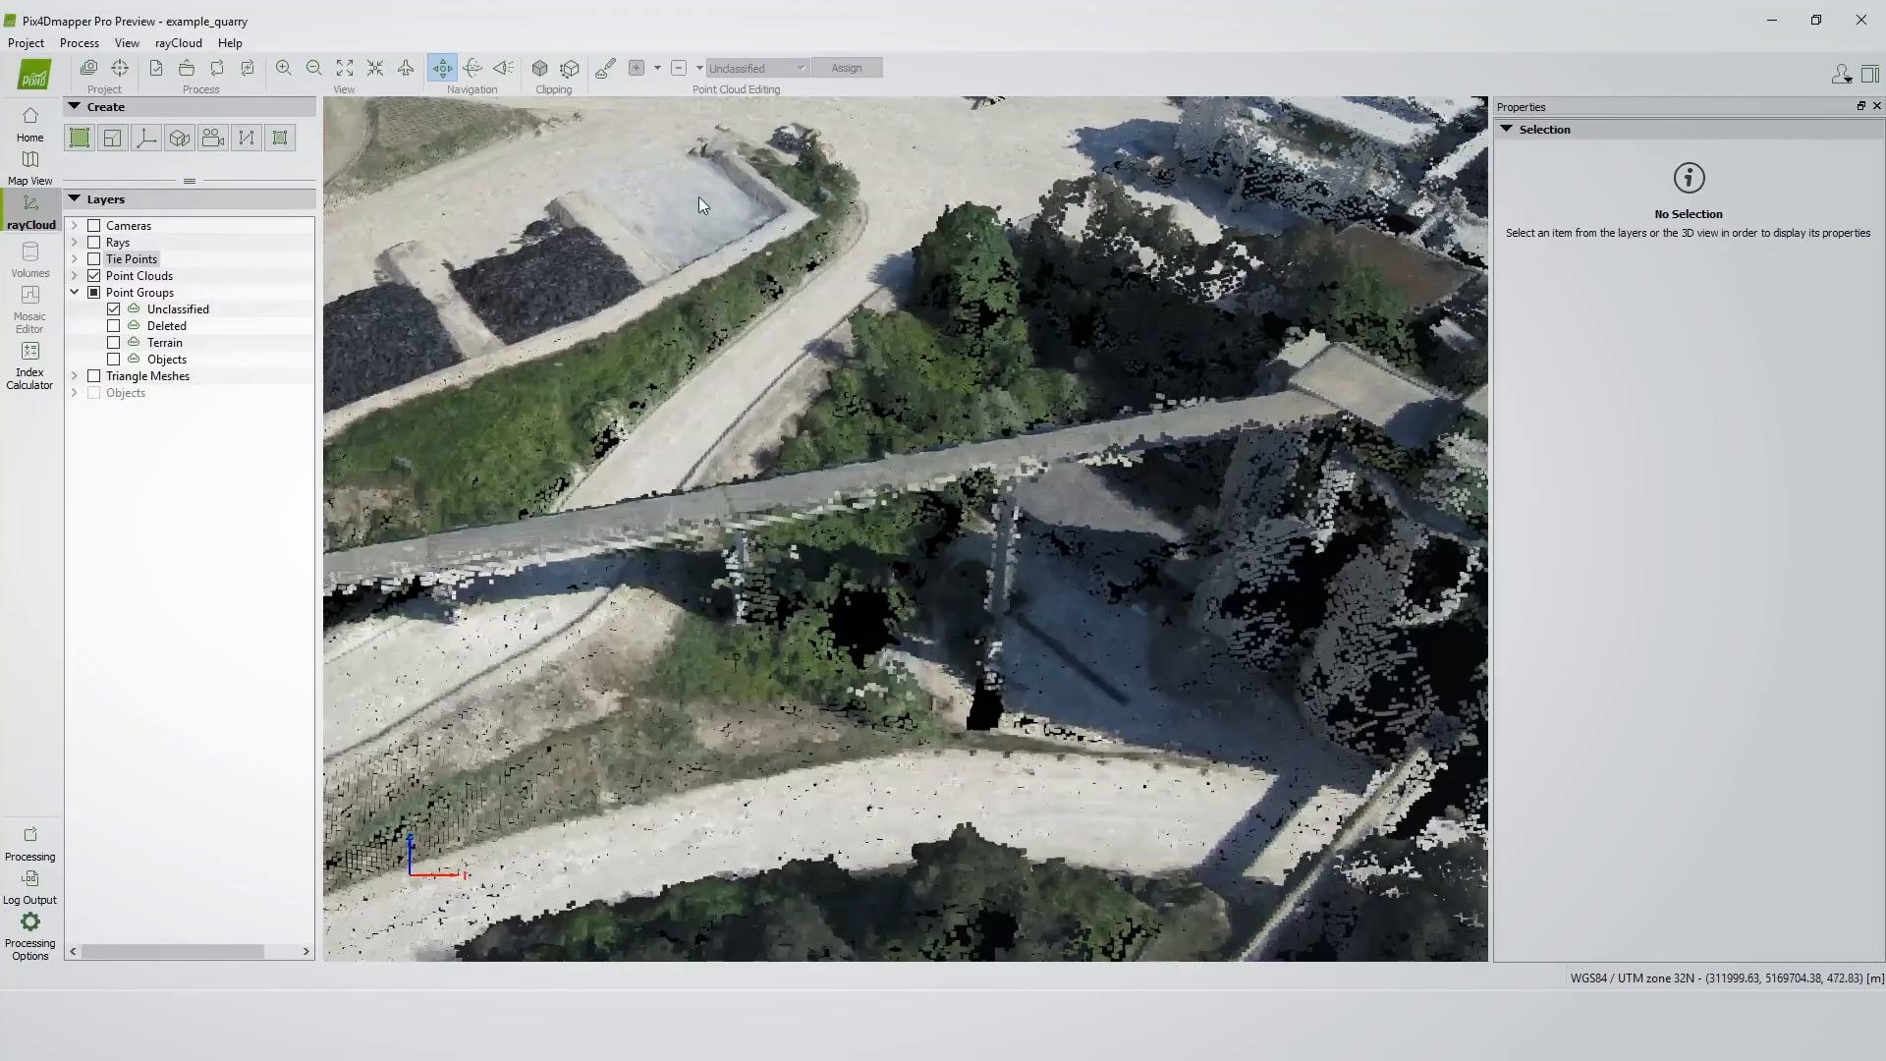
Turn on point cloud editing, select stray points above the conveyor bridge with a polygon, then clear that selection.
click(604, 72)
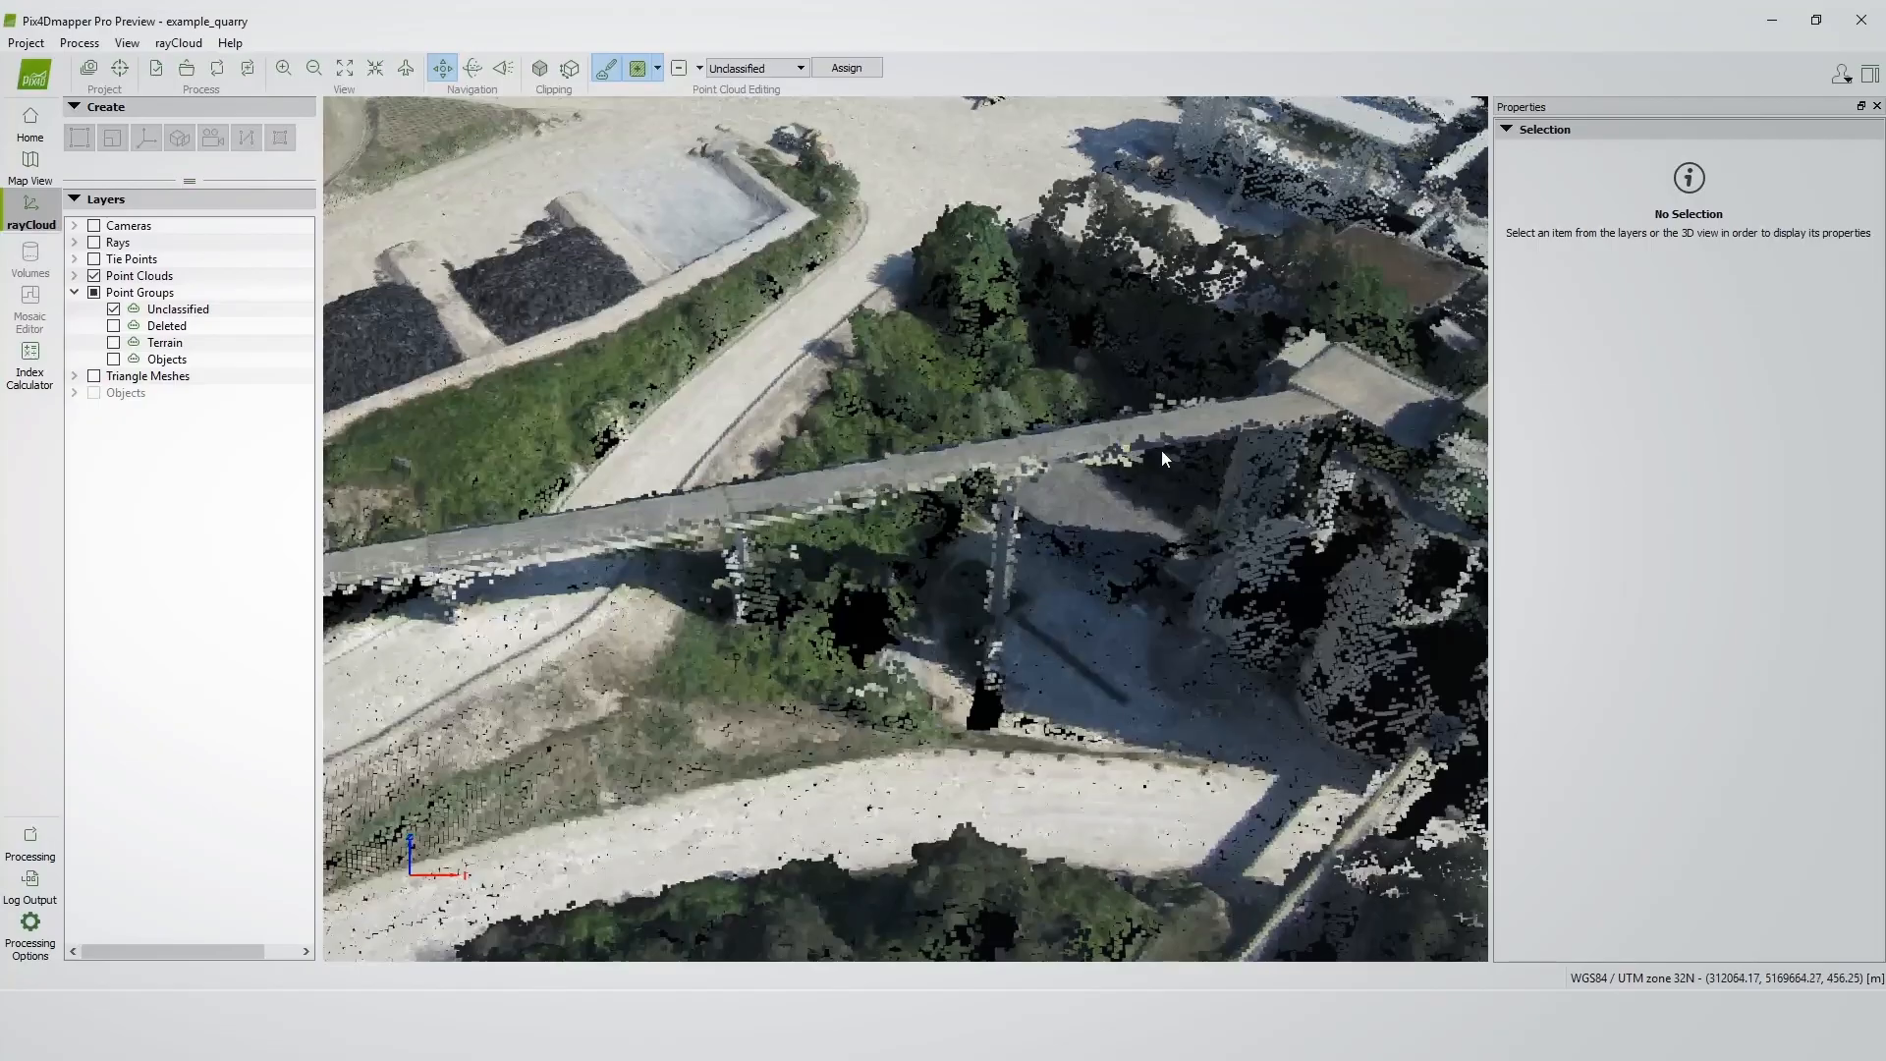
scroll(1185, 427, up, 2)
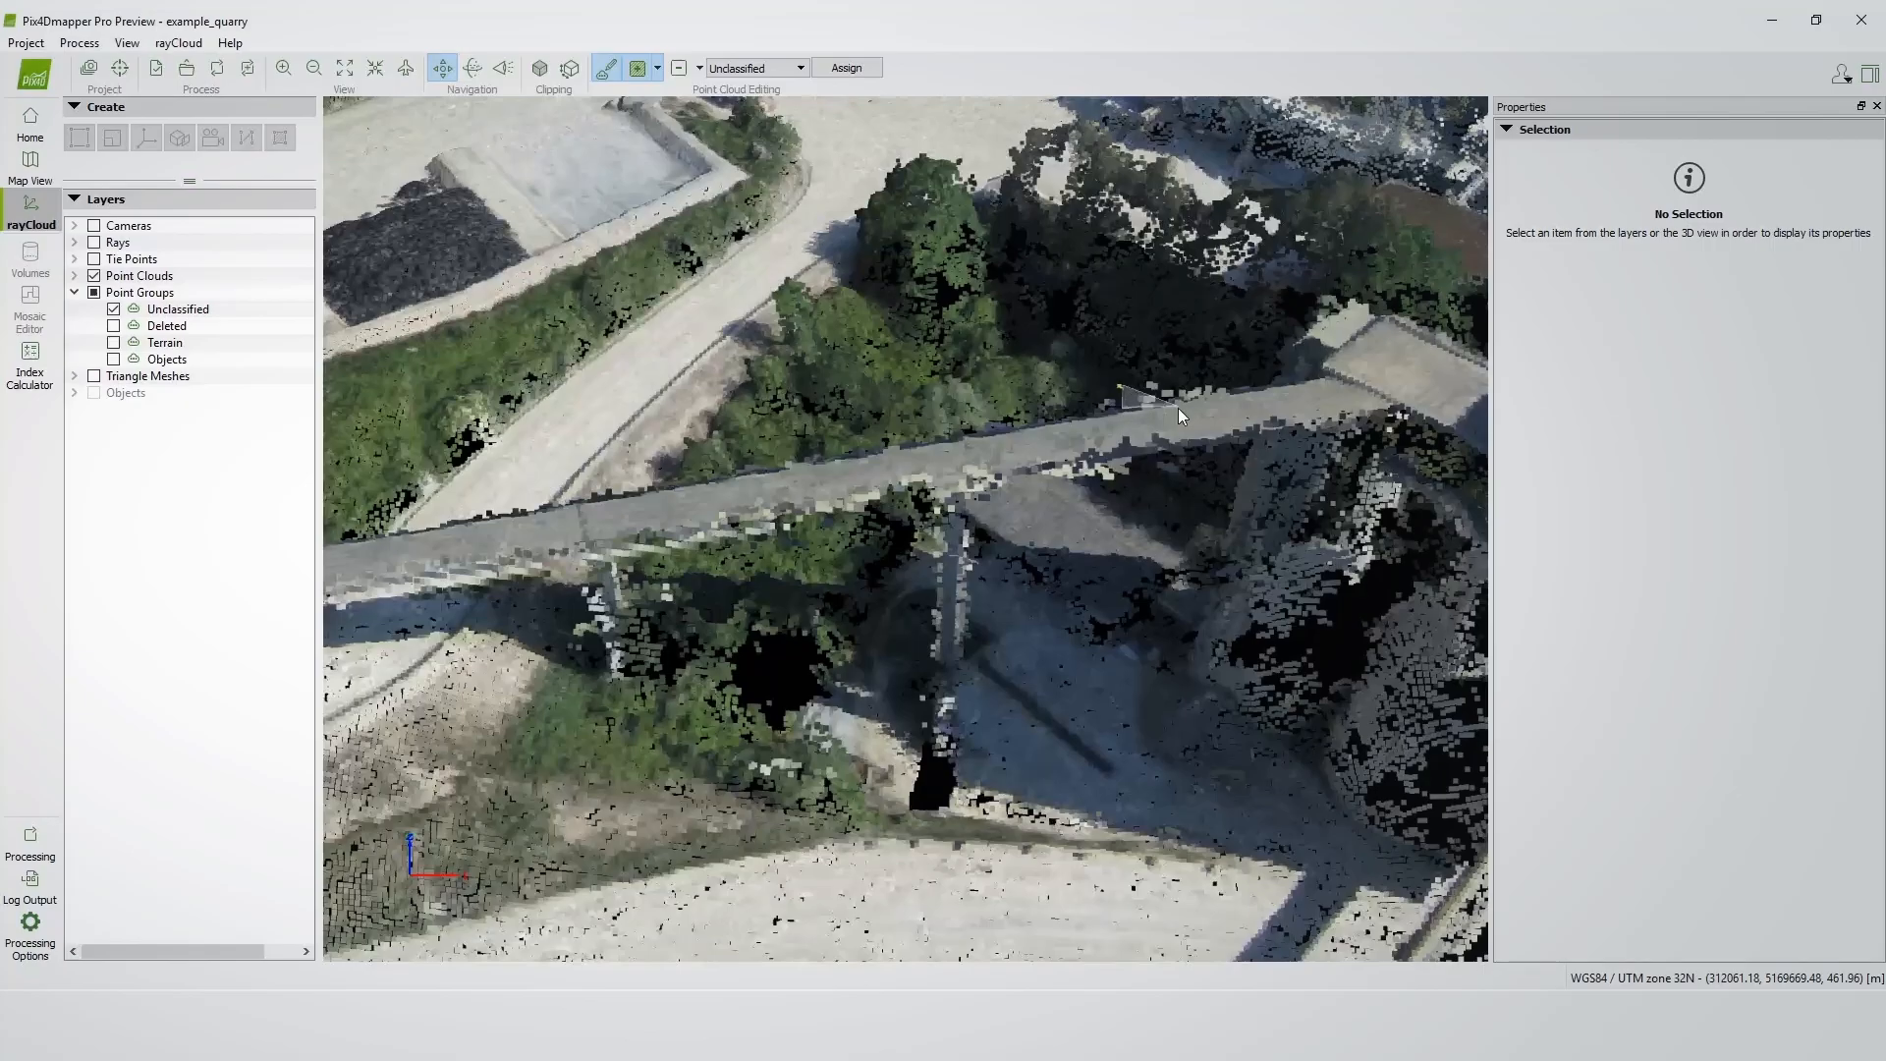
click(1216, 401)
click(1246, 392)
right_click(1140, 373)
drag(1230, 385, 1208, 465)
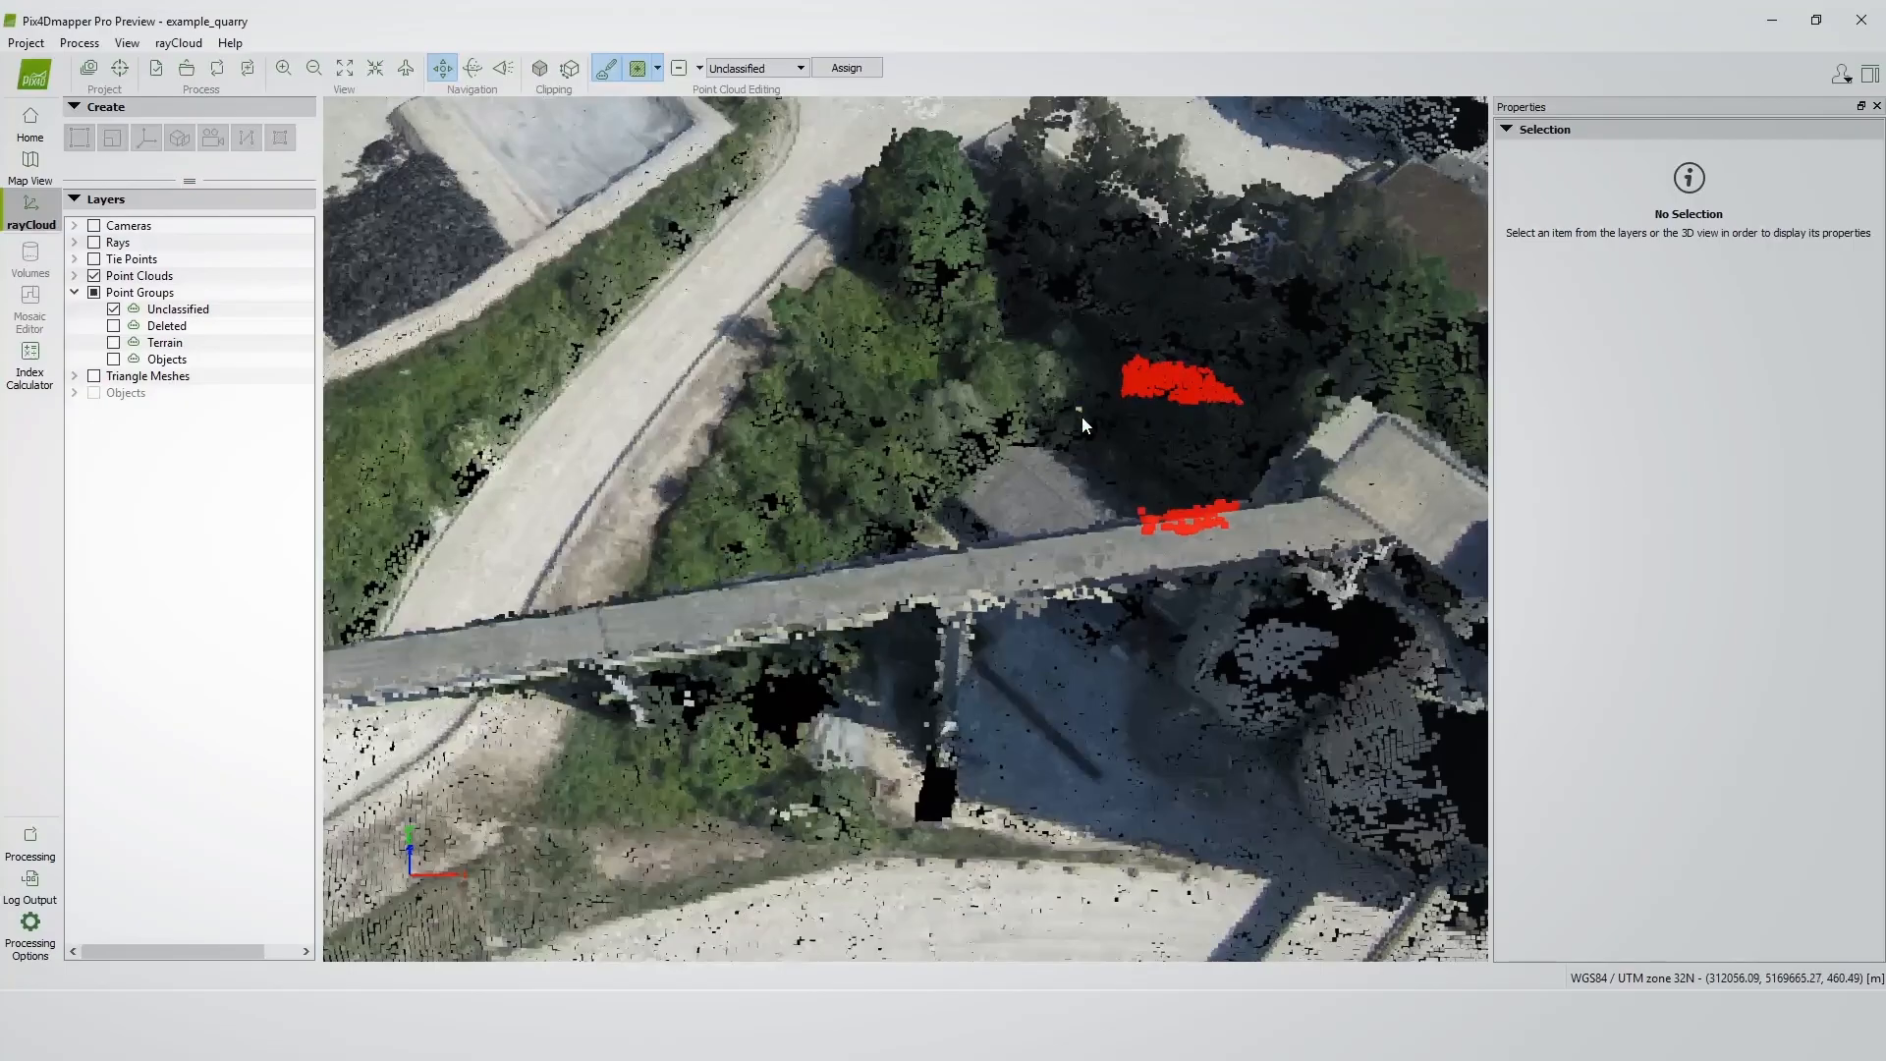
click(699, 68)
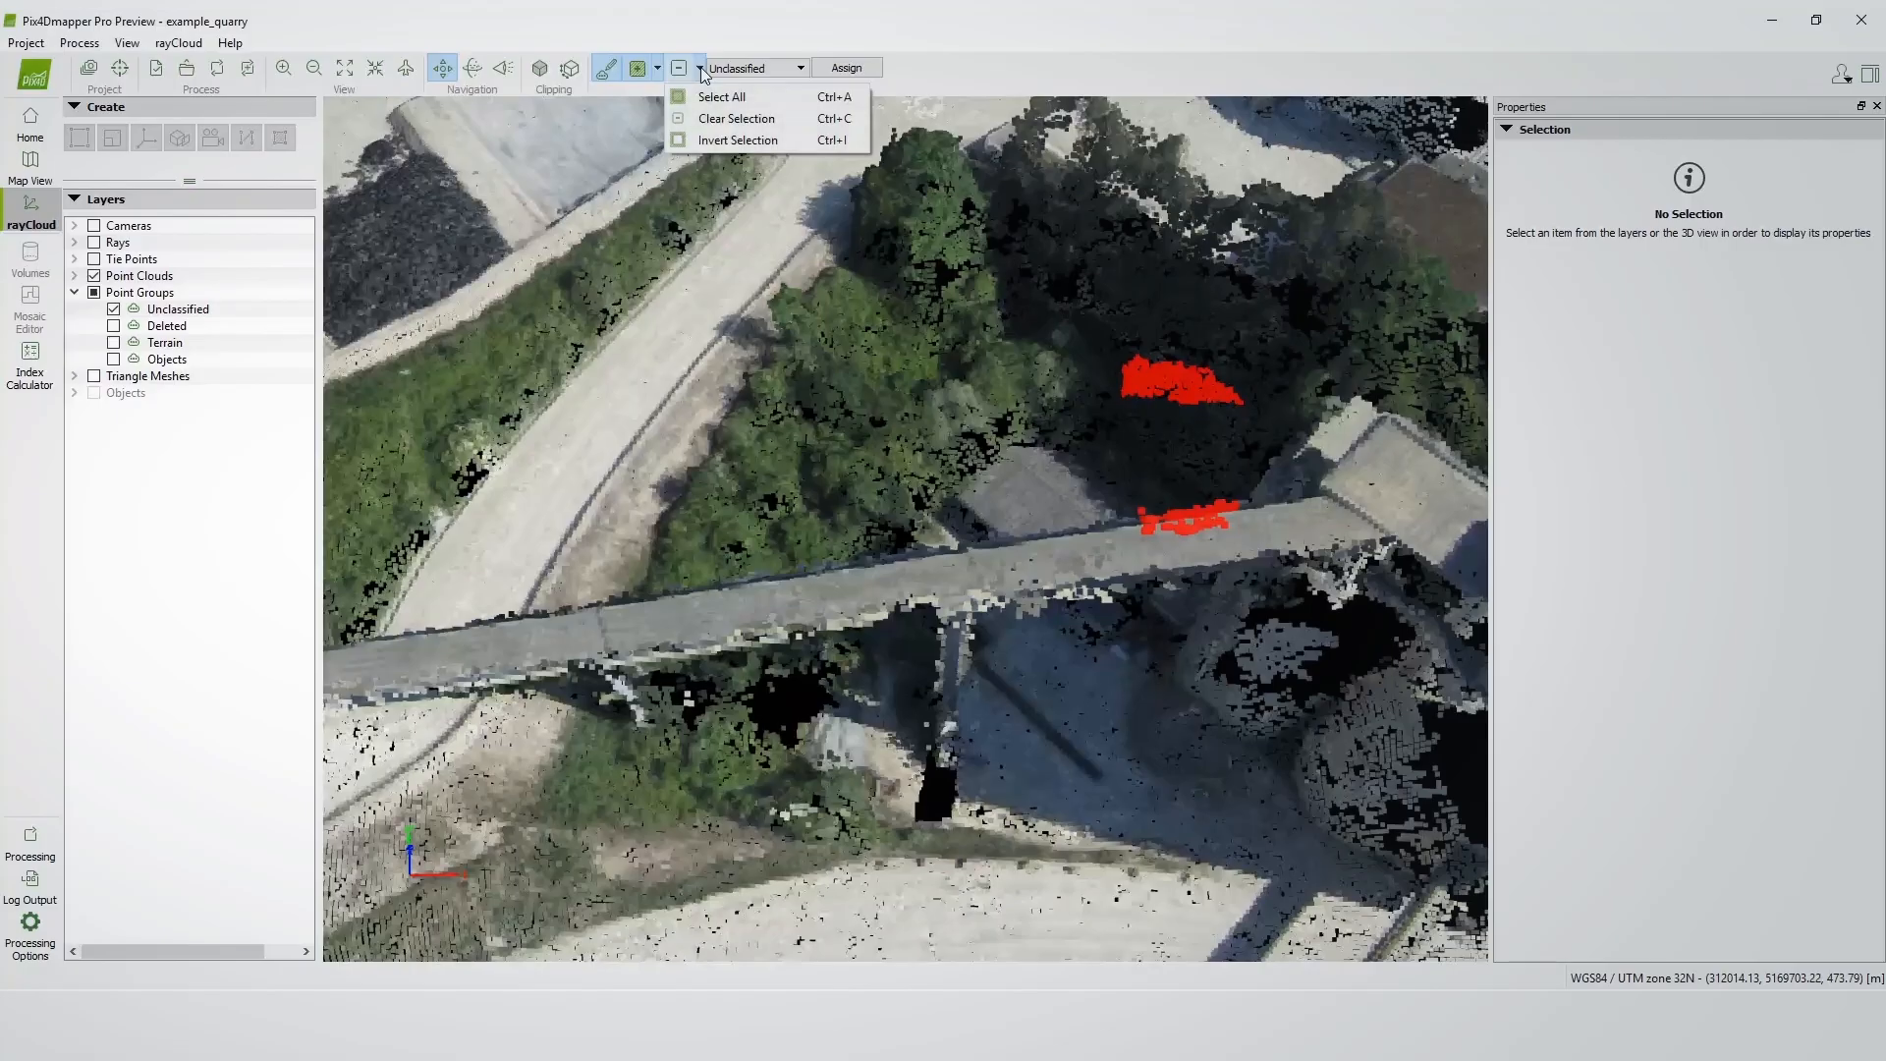
click(717, 116)
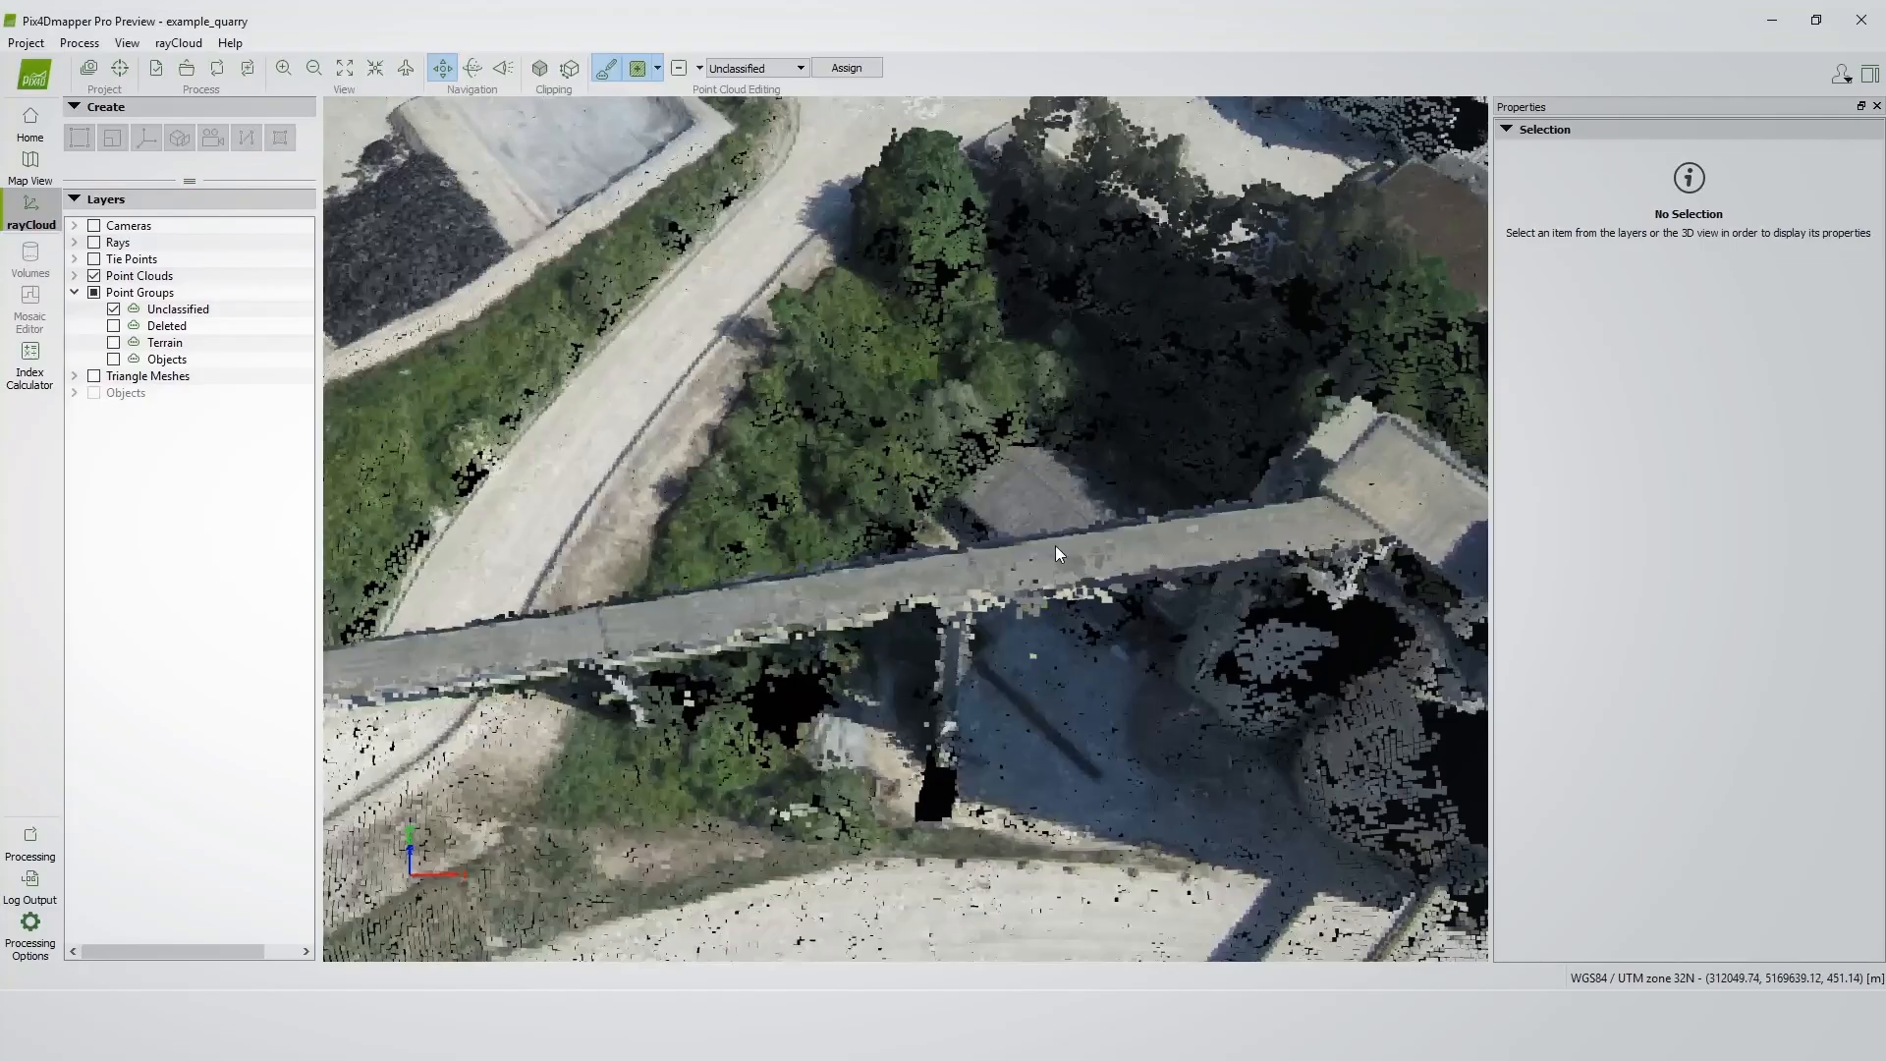
Edit the clipping box, narrowing its width to about 5.4 m around the conveyor bridge.
click(571, 70)
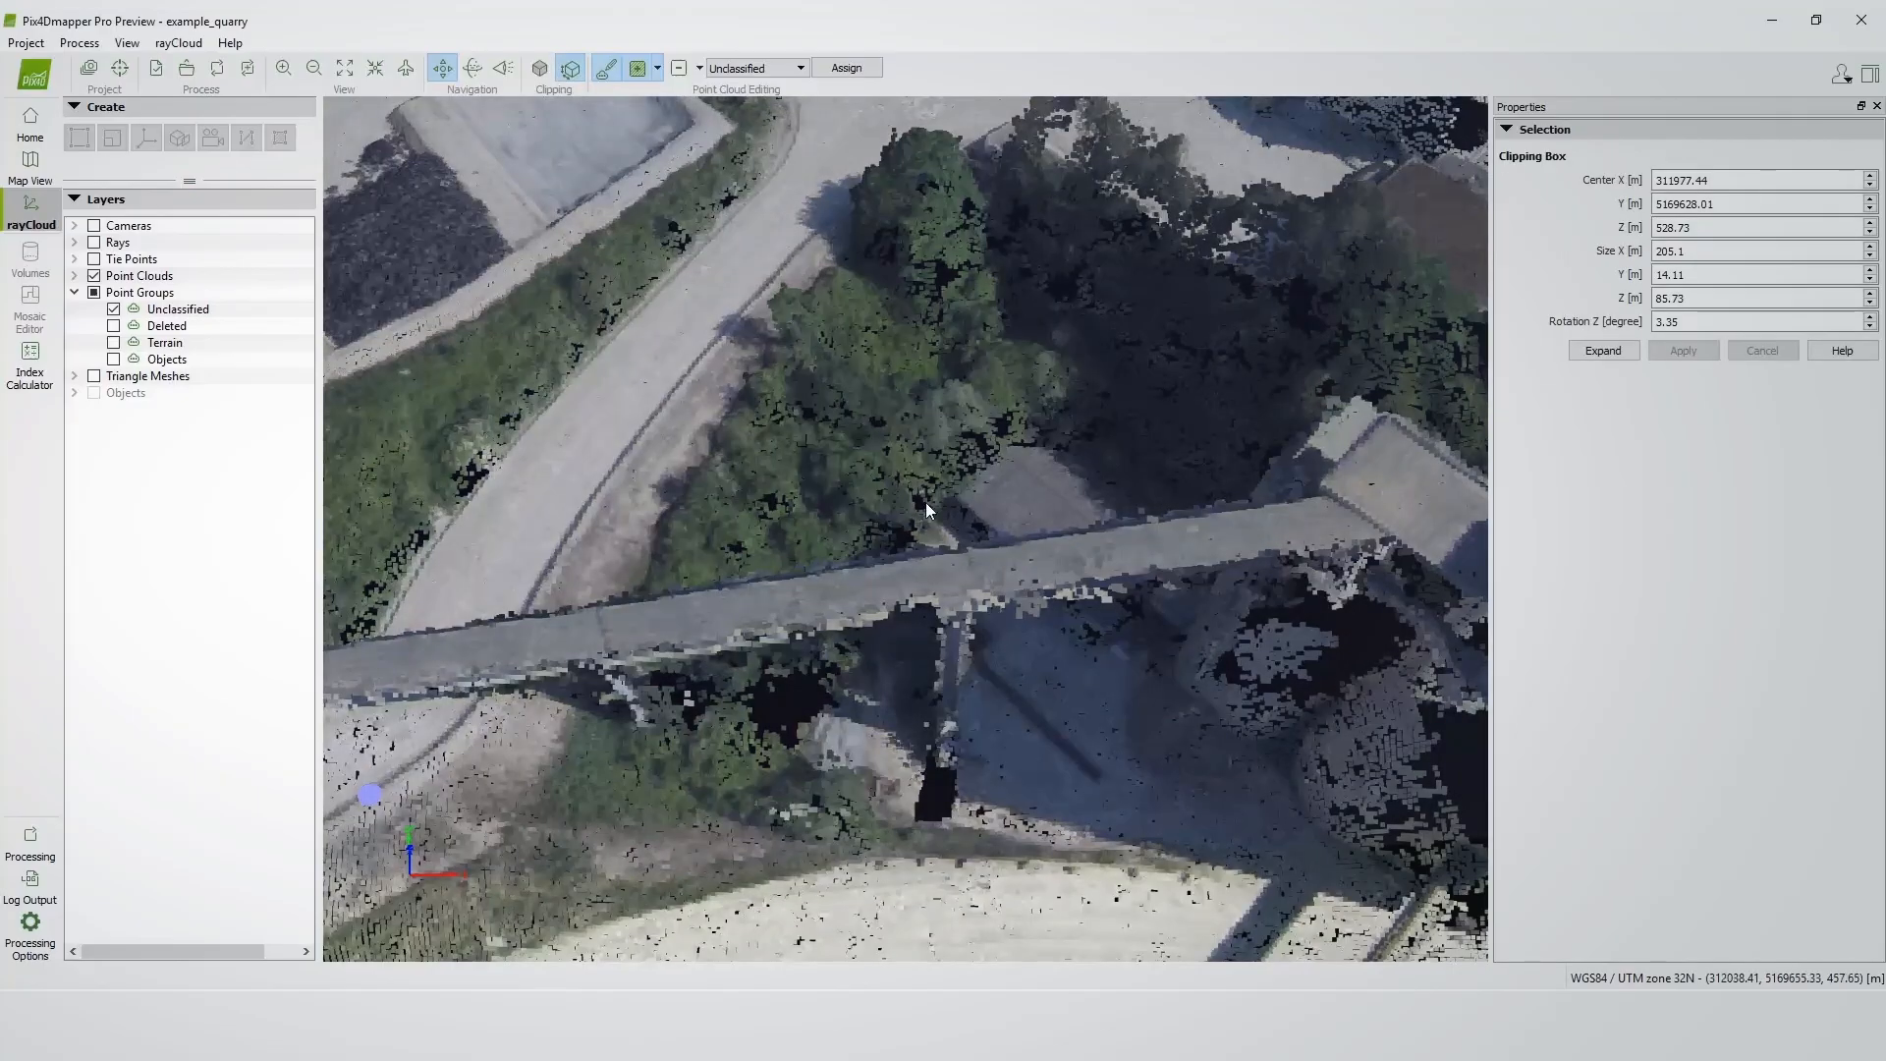
scroll(925, 503, down, 3)
drag(897, 486, 684, 591)
scroll(674, 584, down, 3)
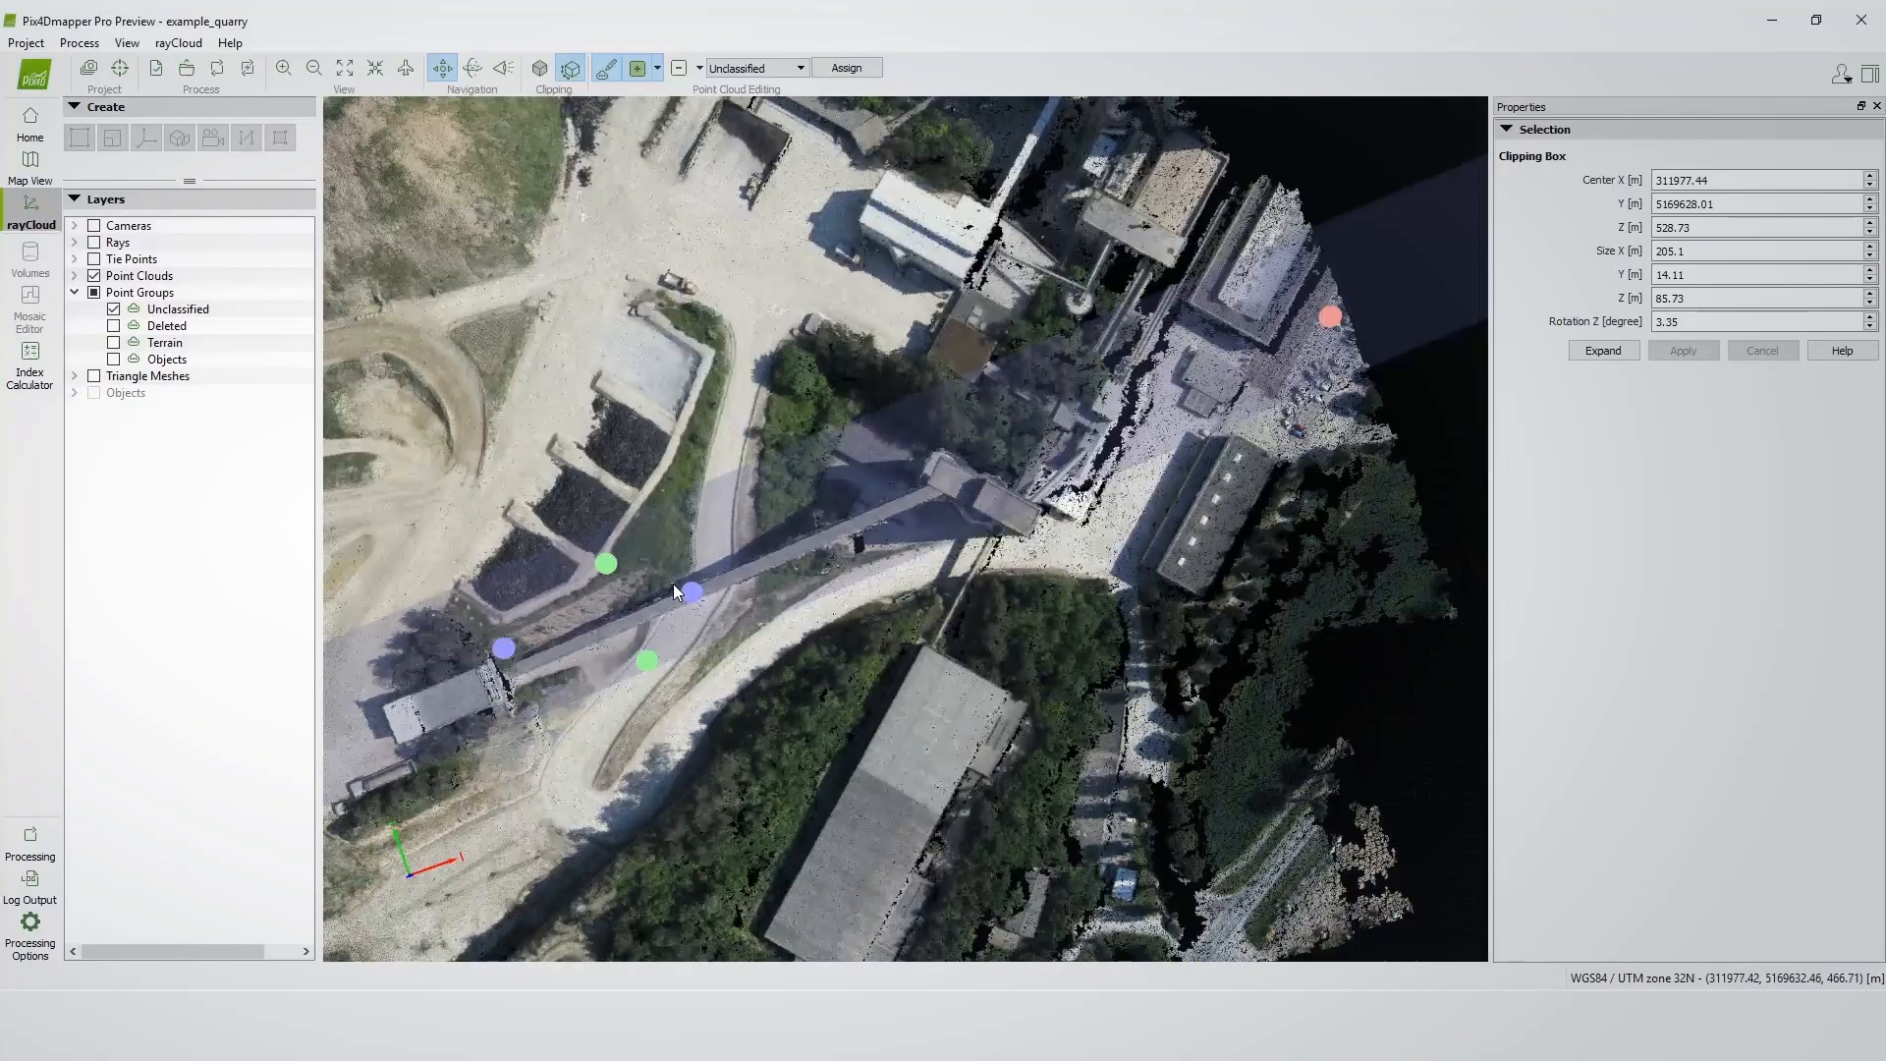
scroll(622, 598, up, 3)
scroll(621, 598, down, 1)
scroll(622, 599, up, 2)
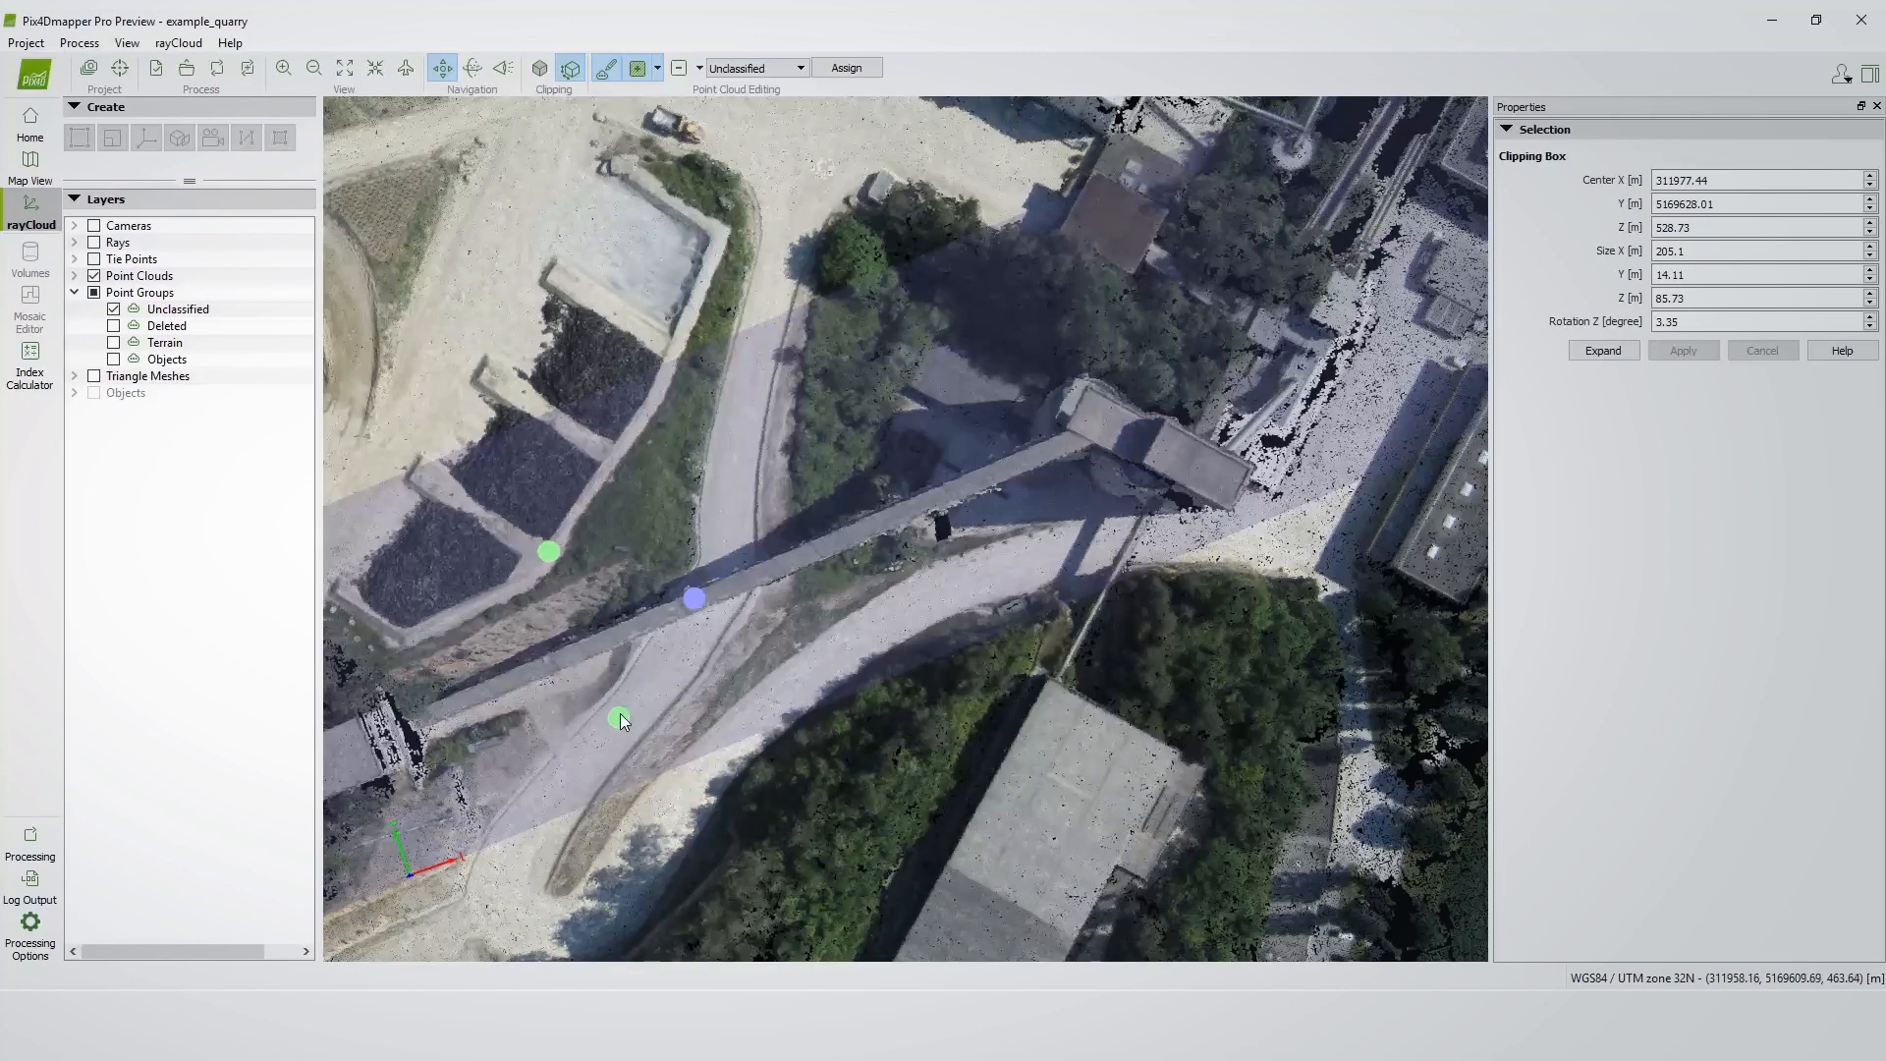
drag(618, 714, 615, 678)
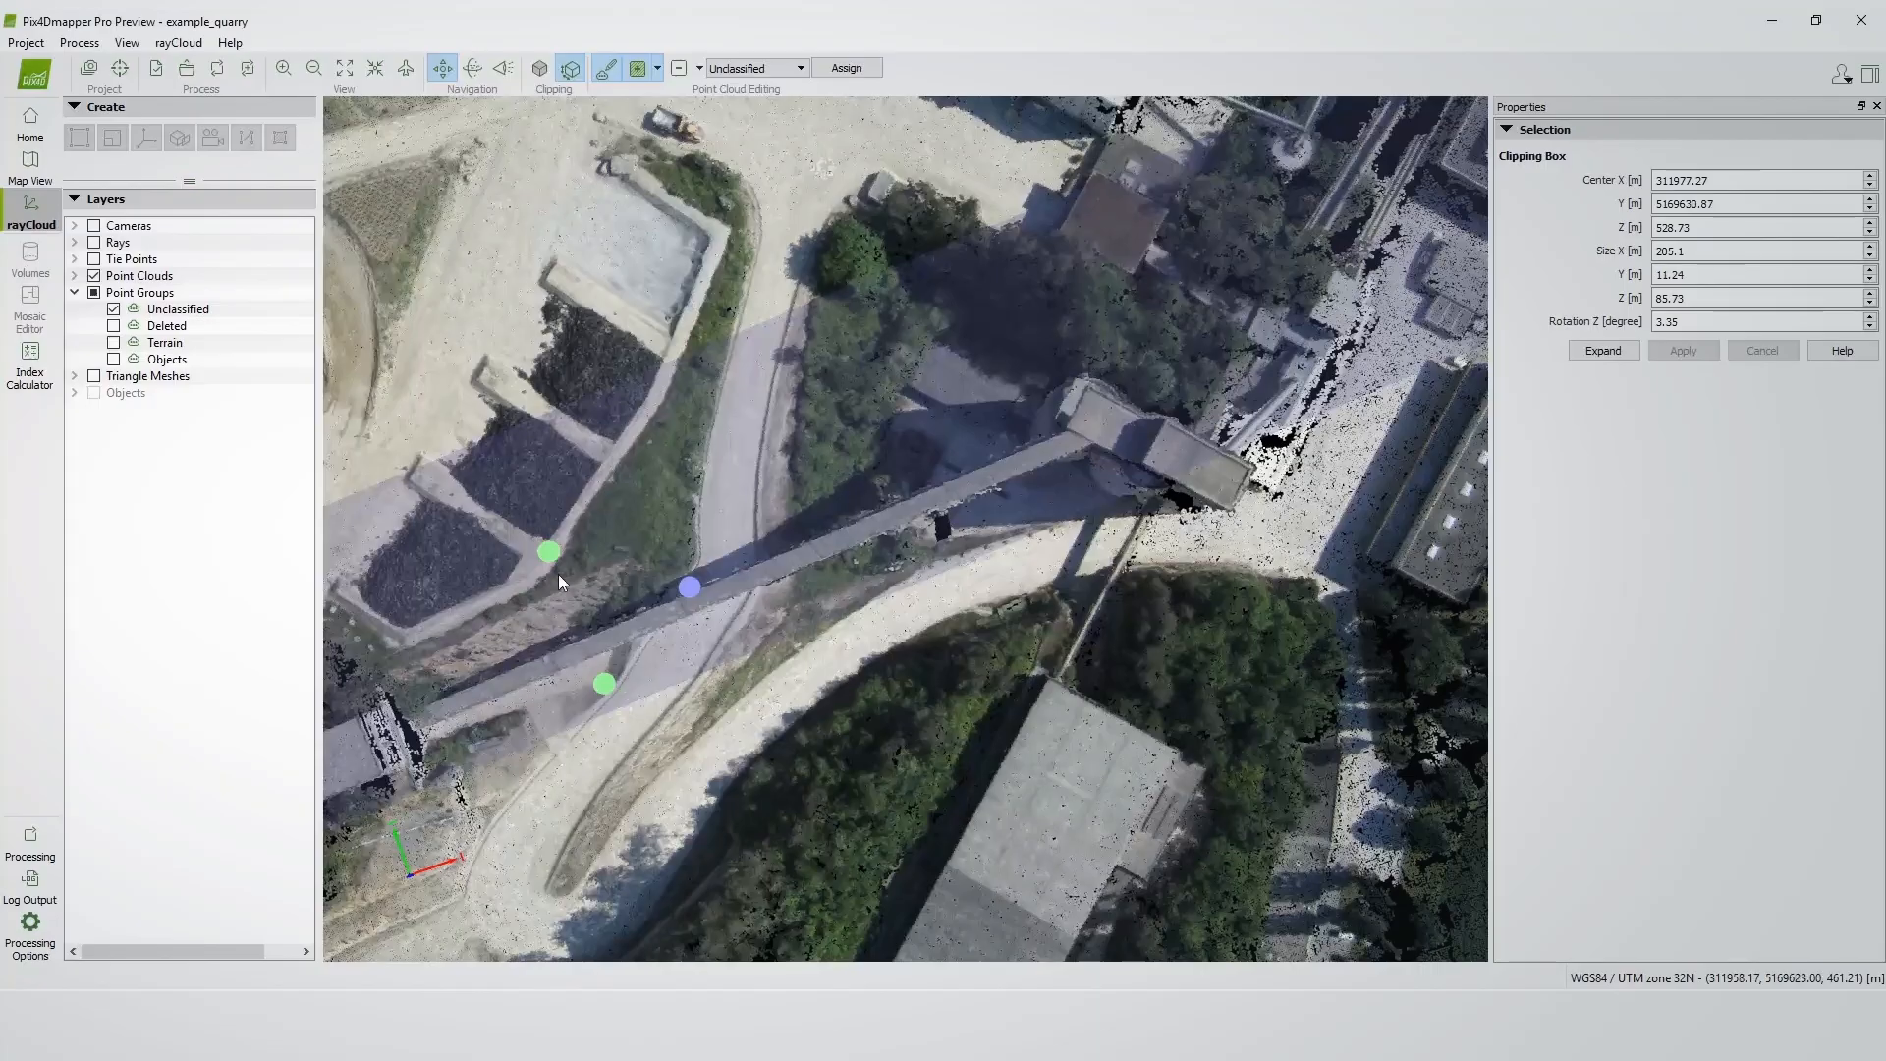
drag(550, 552, 566, 617)
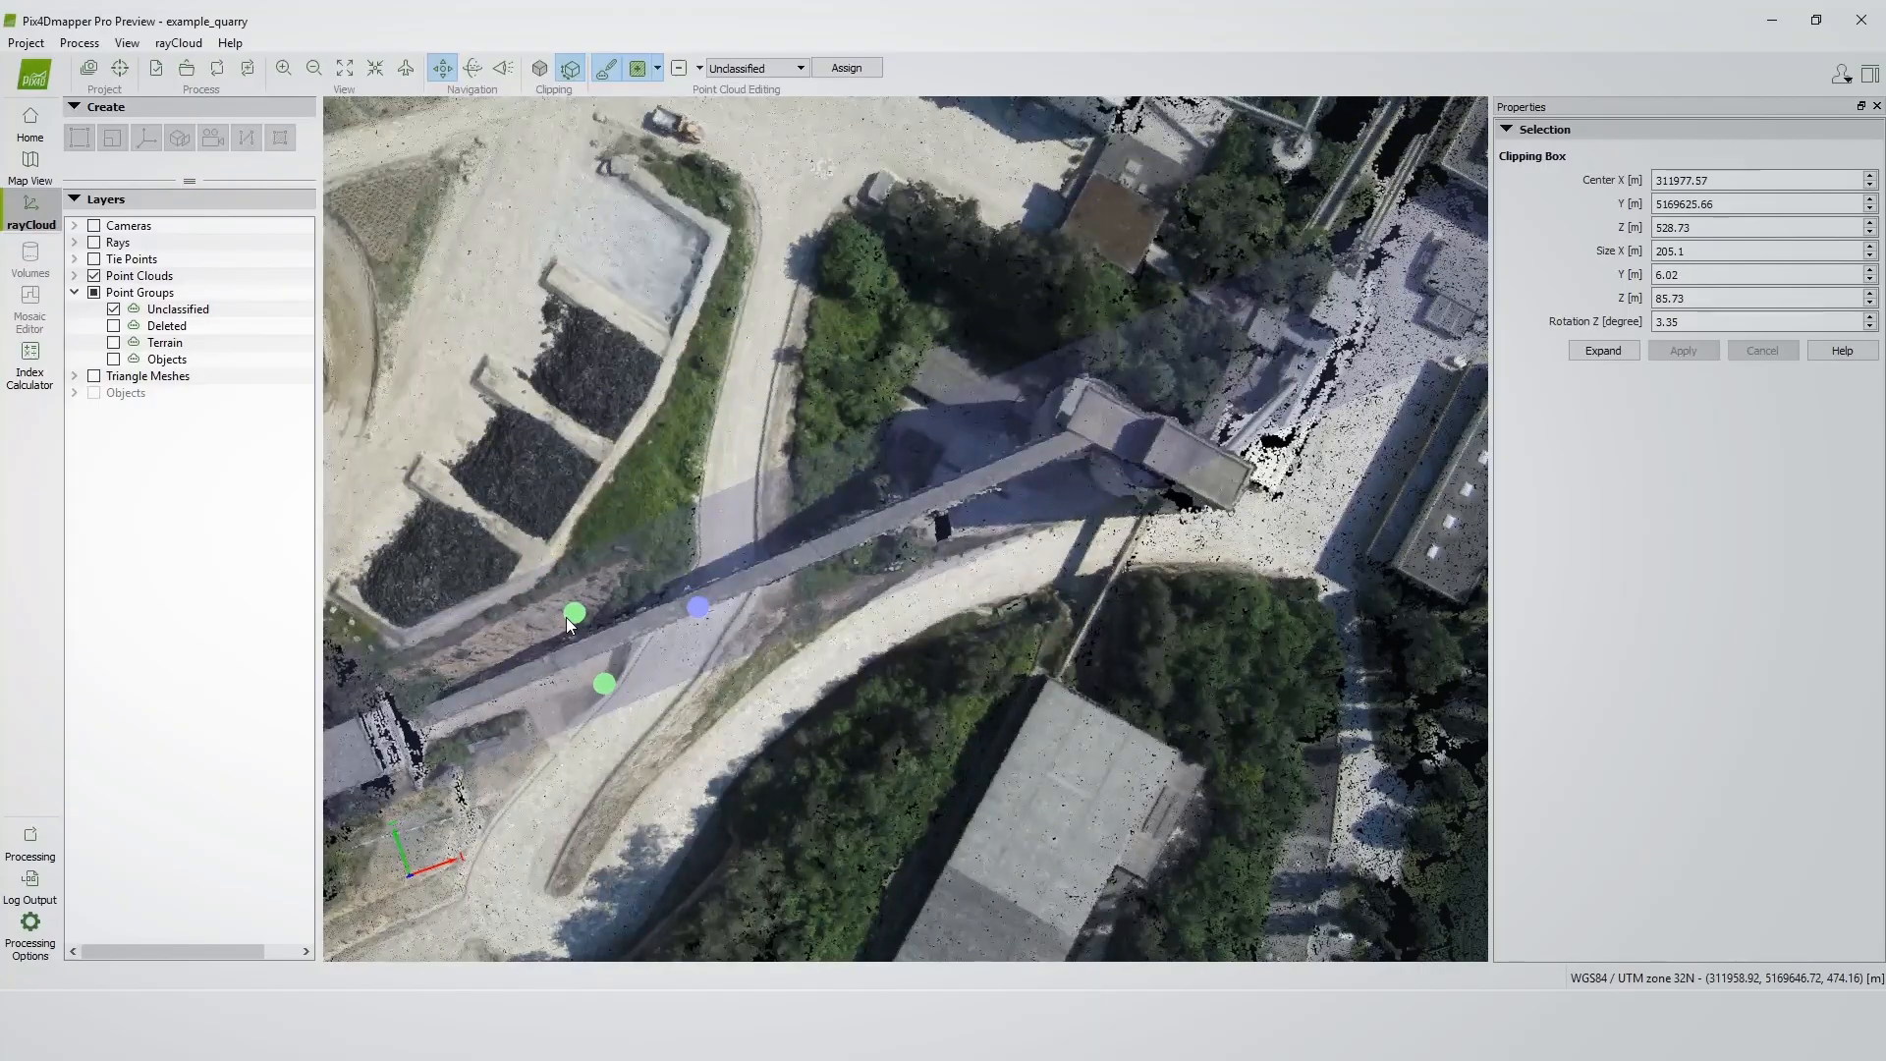
drag(606, 687, 604, 682)
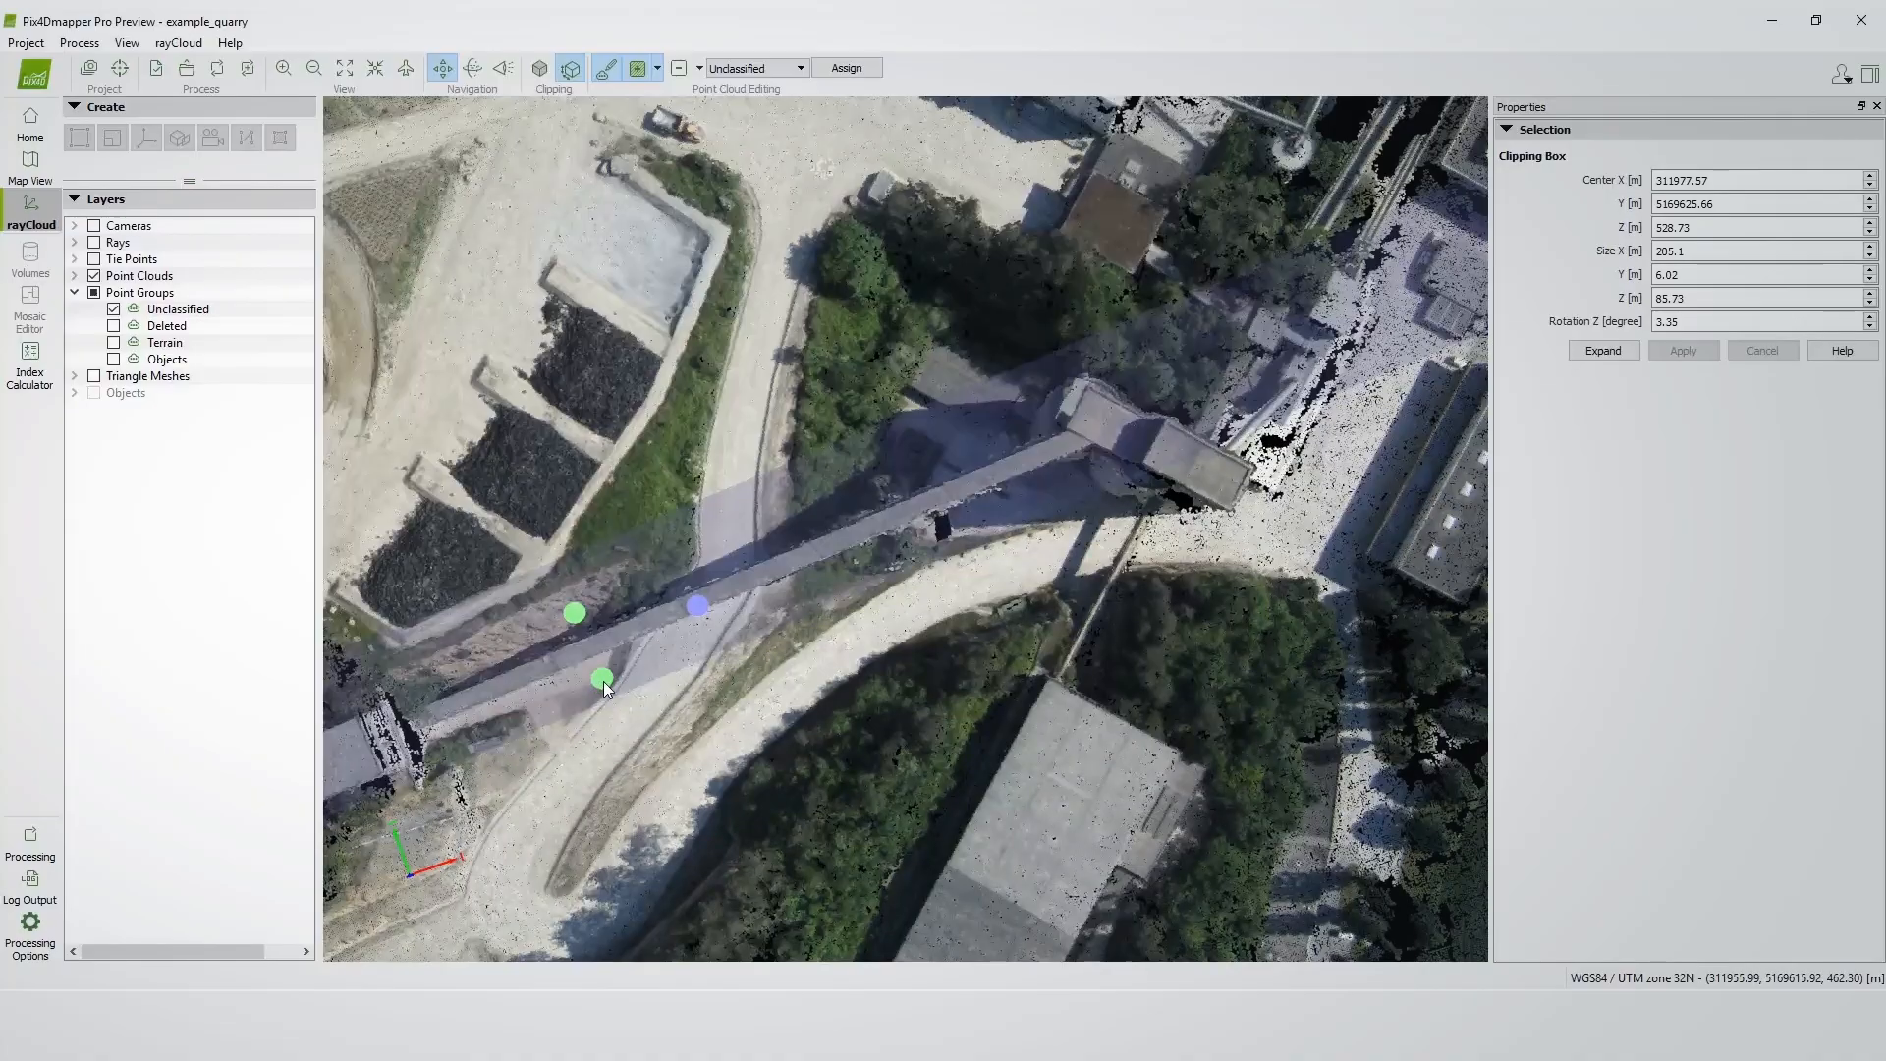
drag(579, 612, 580, 614)
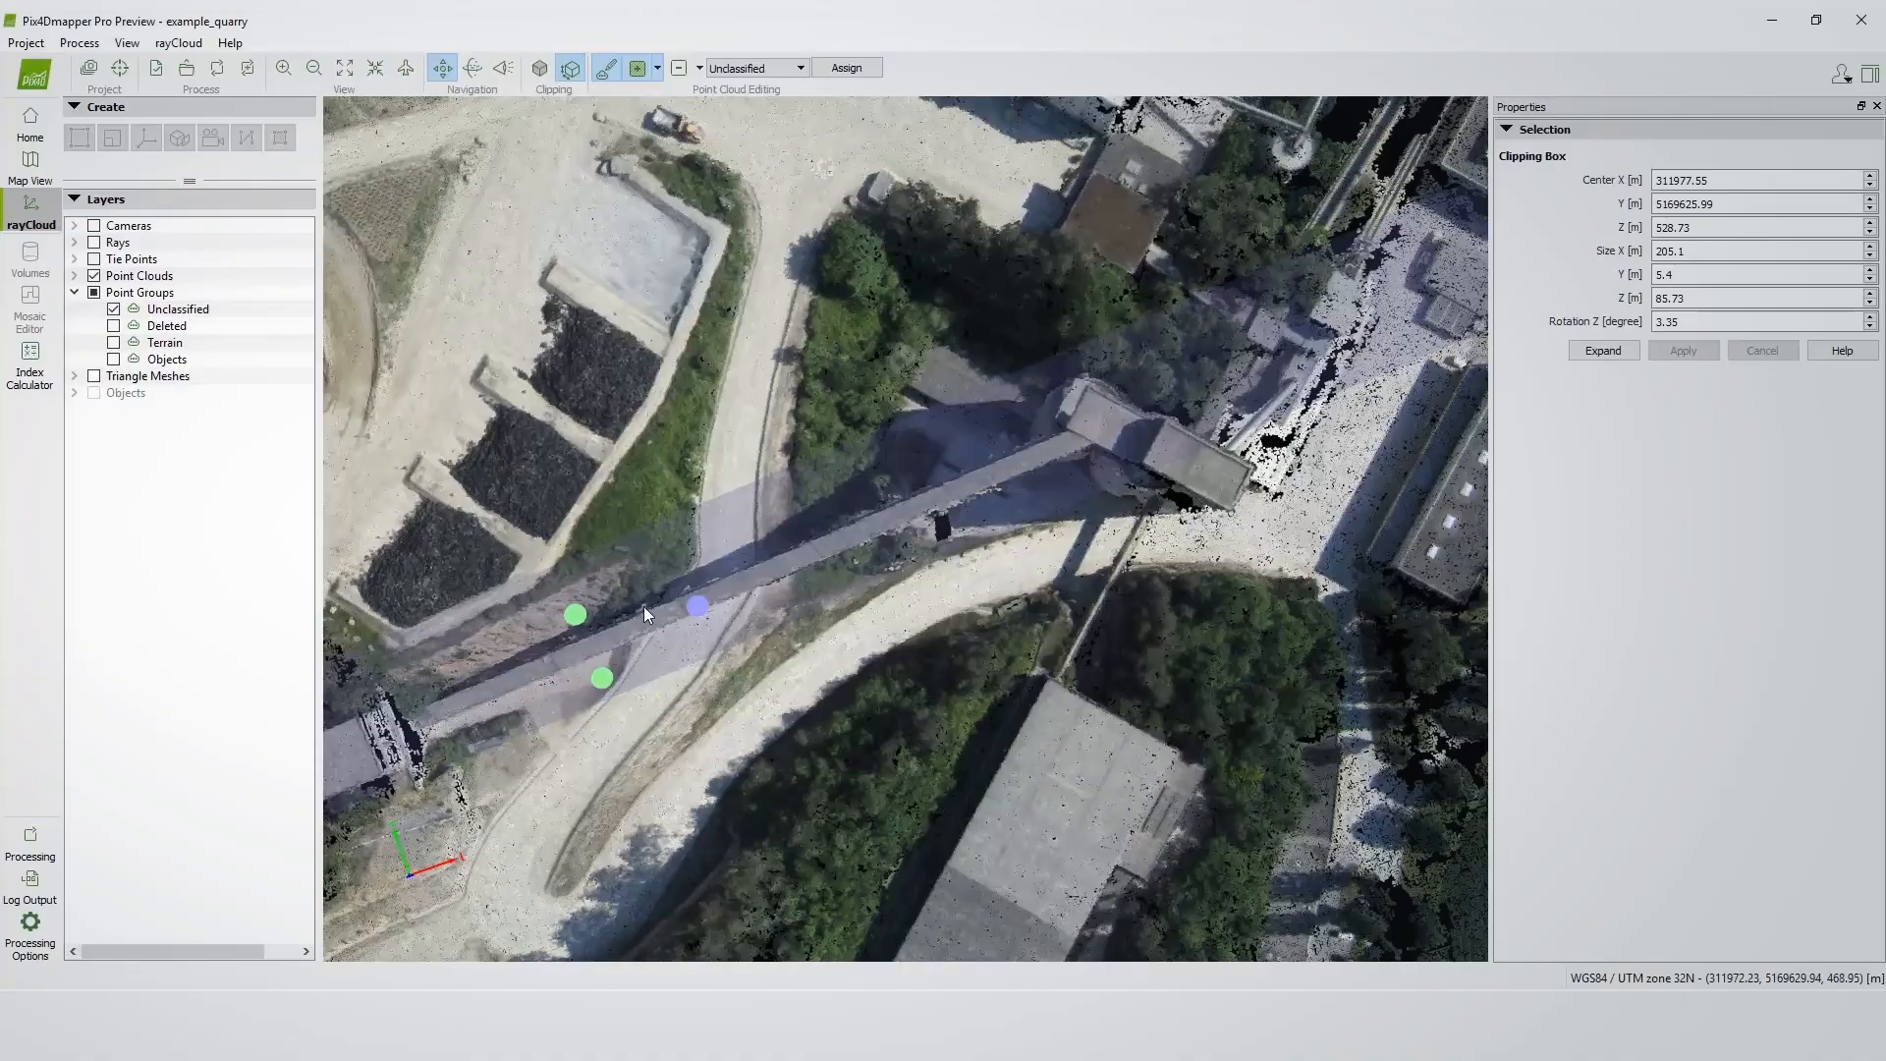
Enable the clipping box so only the conveyor bridge is shown, and finish editing the box.
click(540, 69)
mouse_move(645, 641)
mouse_down()
mouse_move(580, 652)
mouse_move(573, 575)
mouse_move(652, 656)
mouse_up()
drag(758, 623, 806, 573)
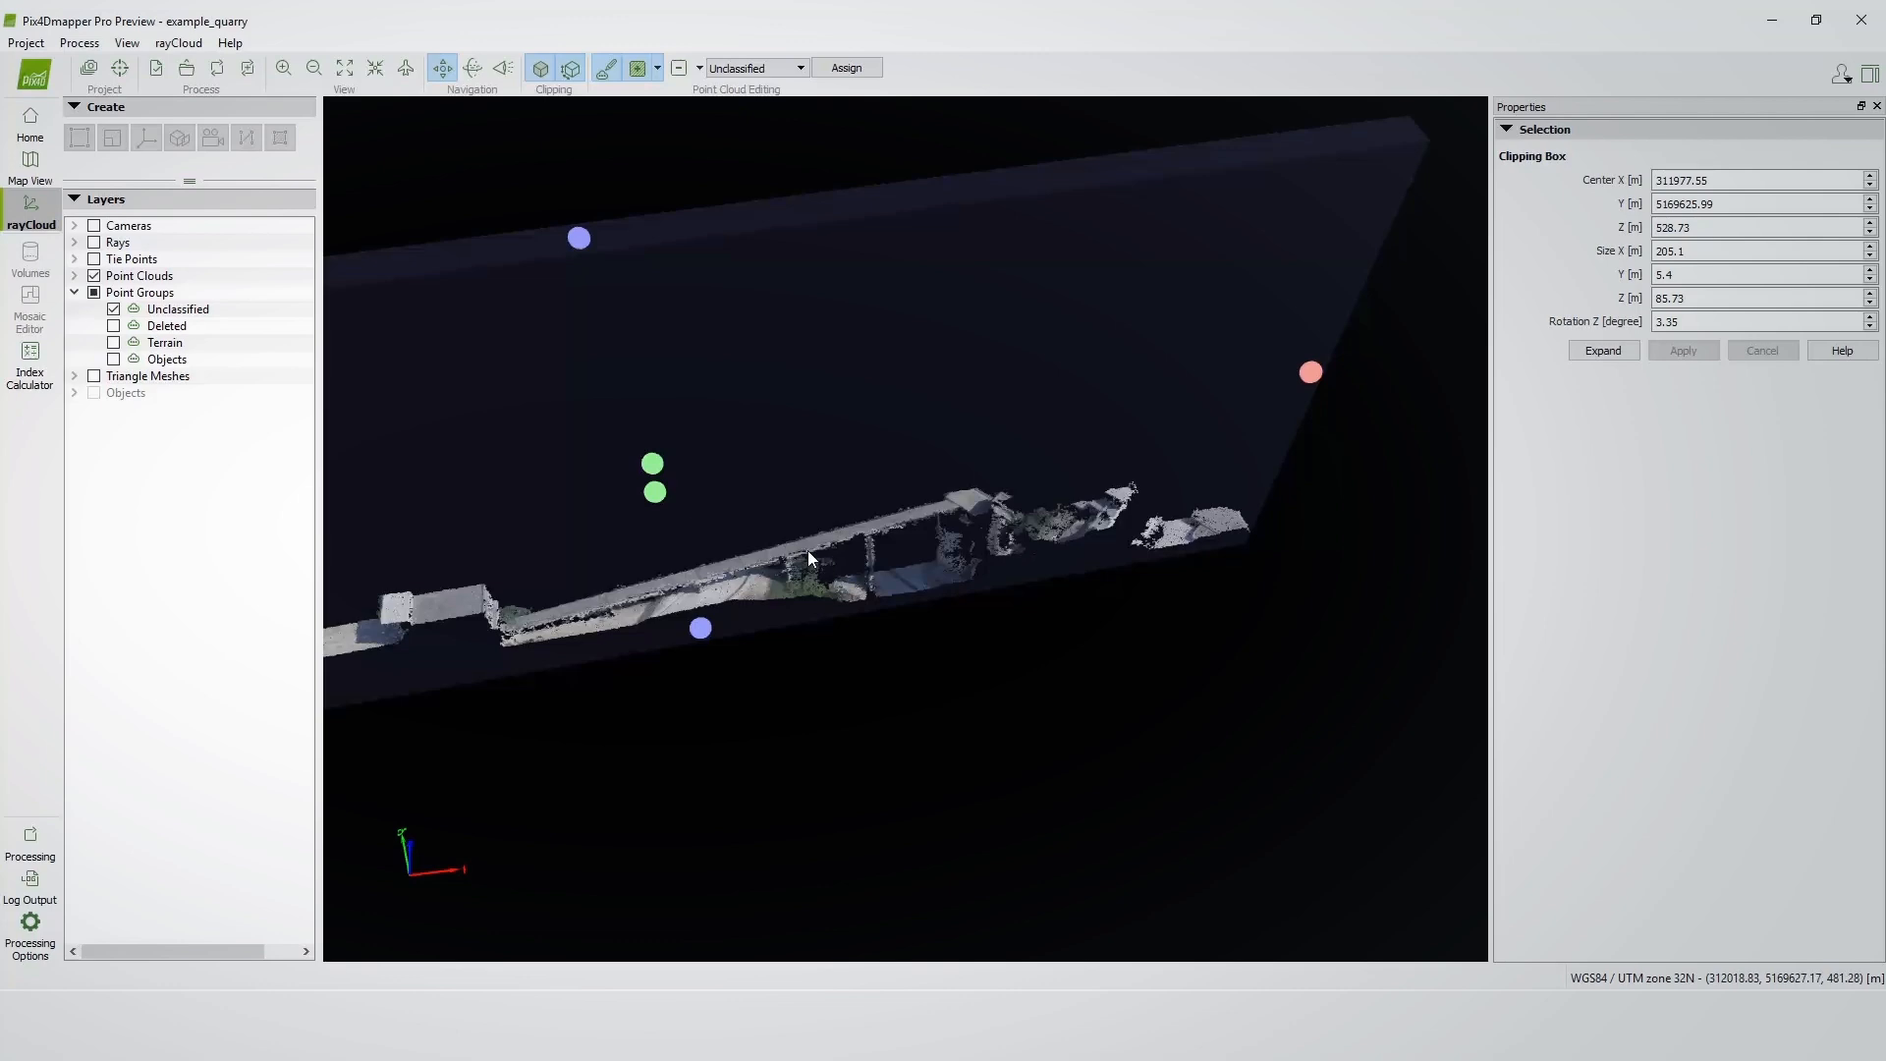
scroll(829, 570, up, 2)
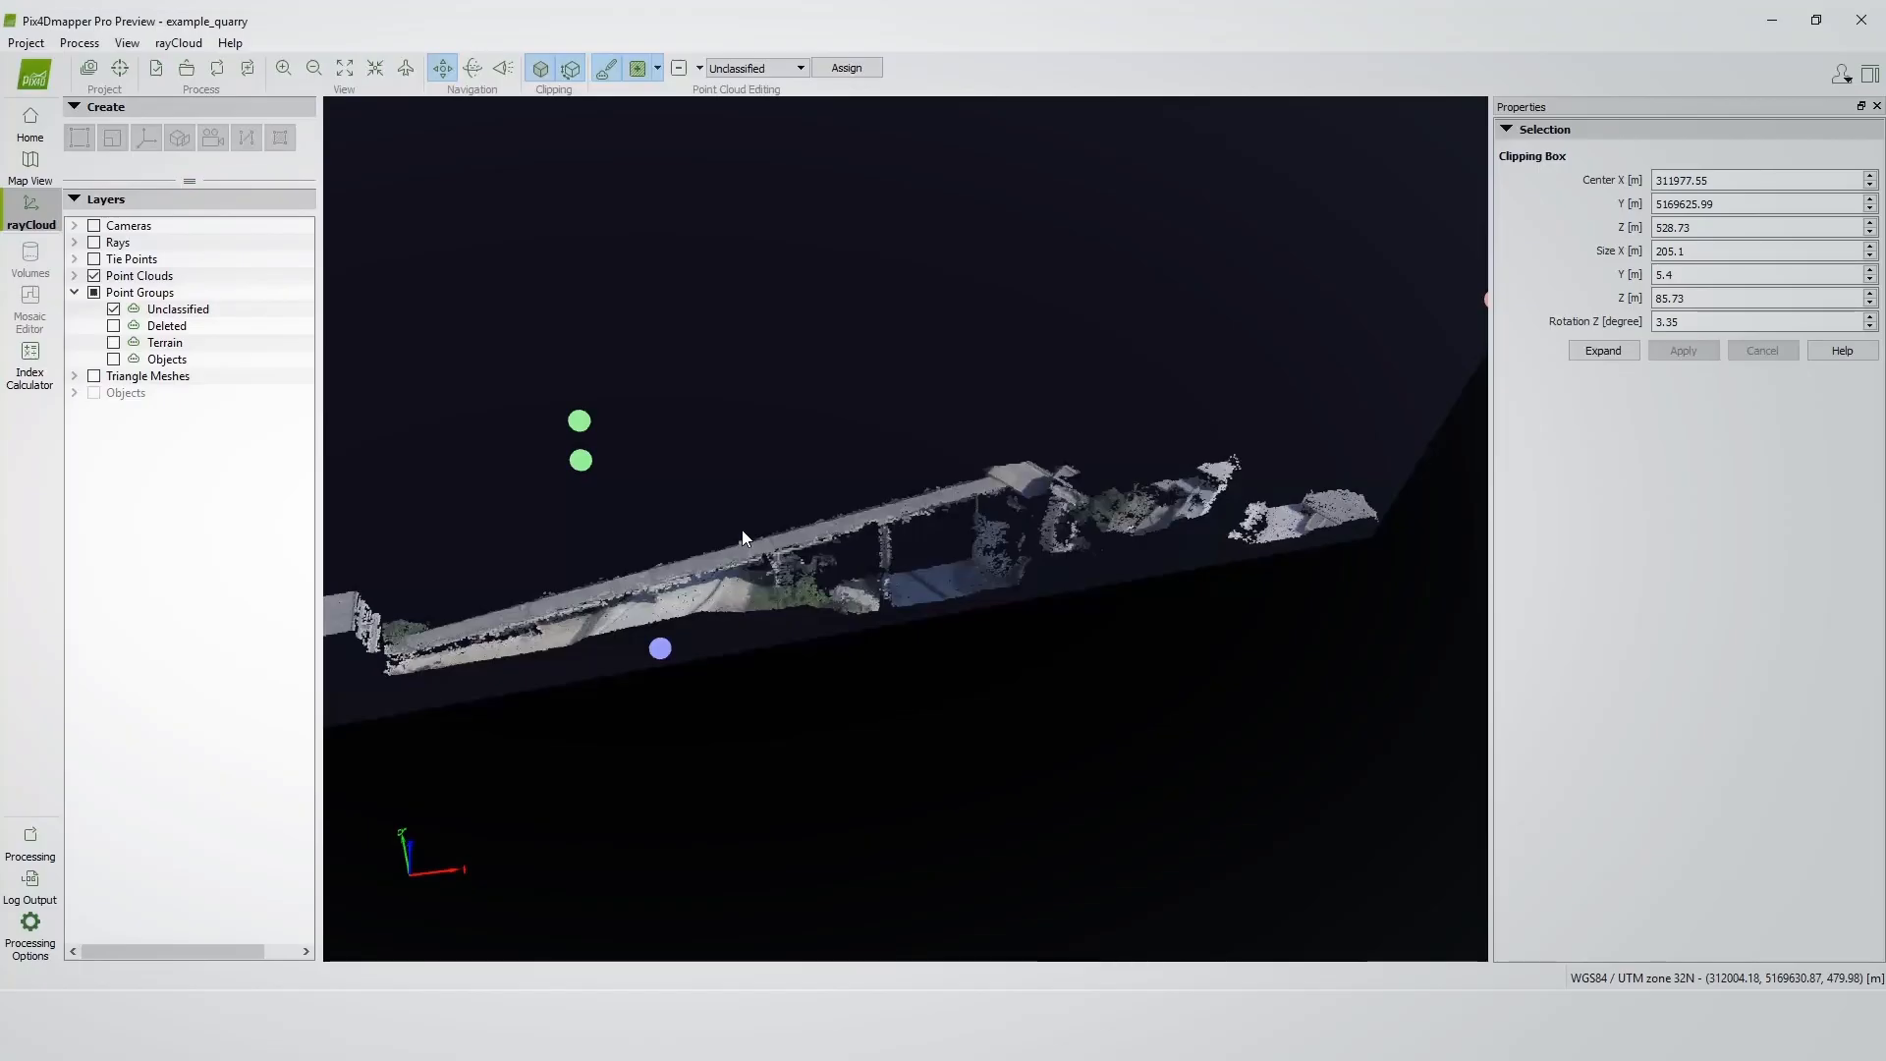
mouse_move(470, 664)
mouse_down()
mouse_move(434, 570)
mouse_move(592, 379)
mouse_up()
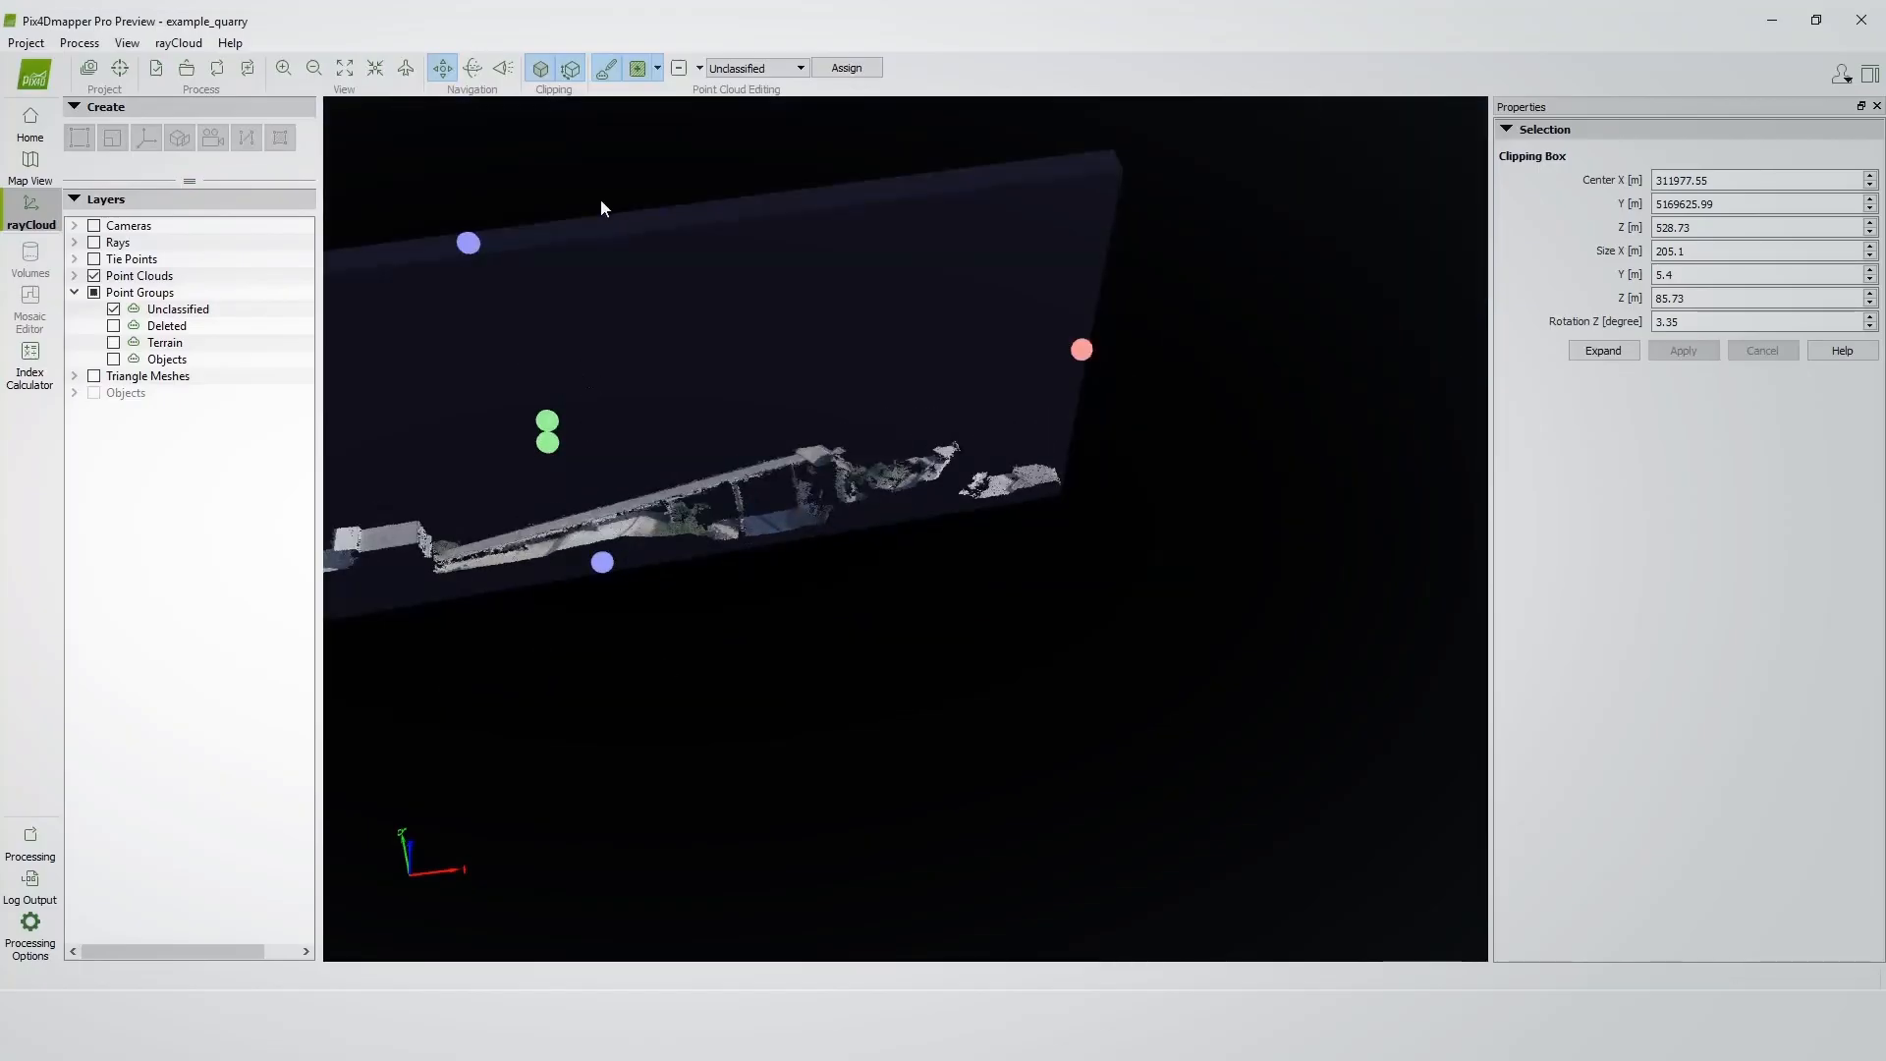
click(569, 71)
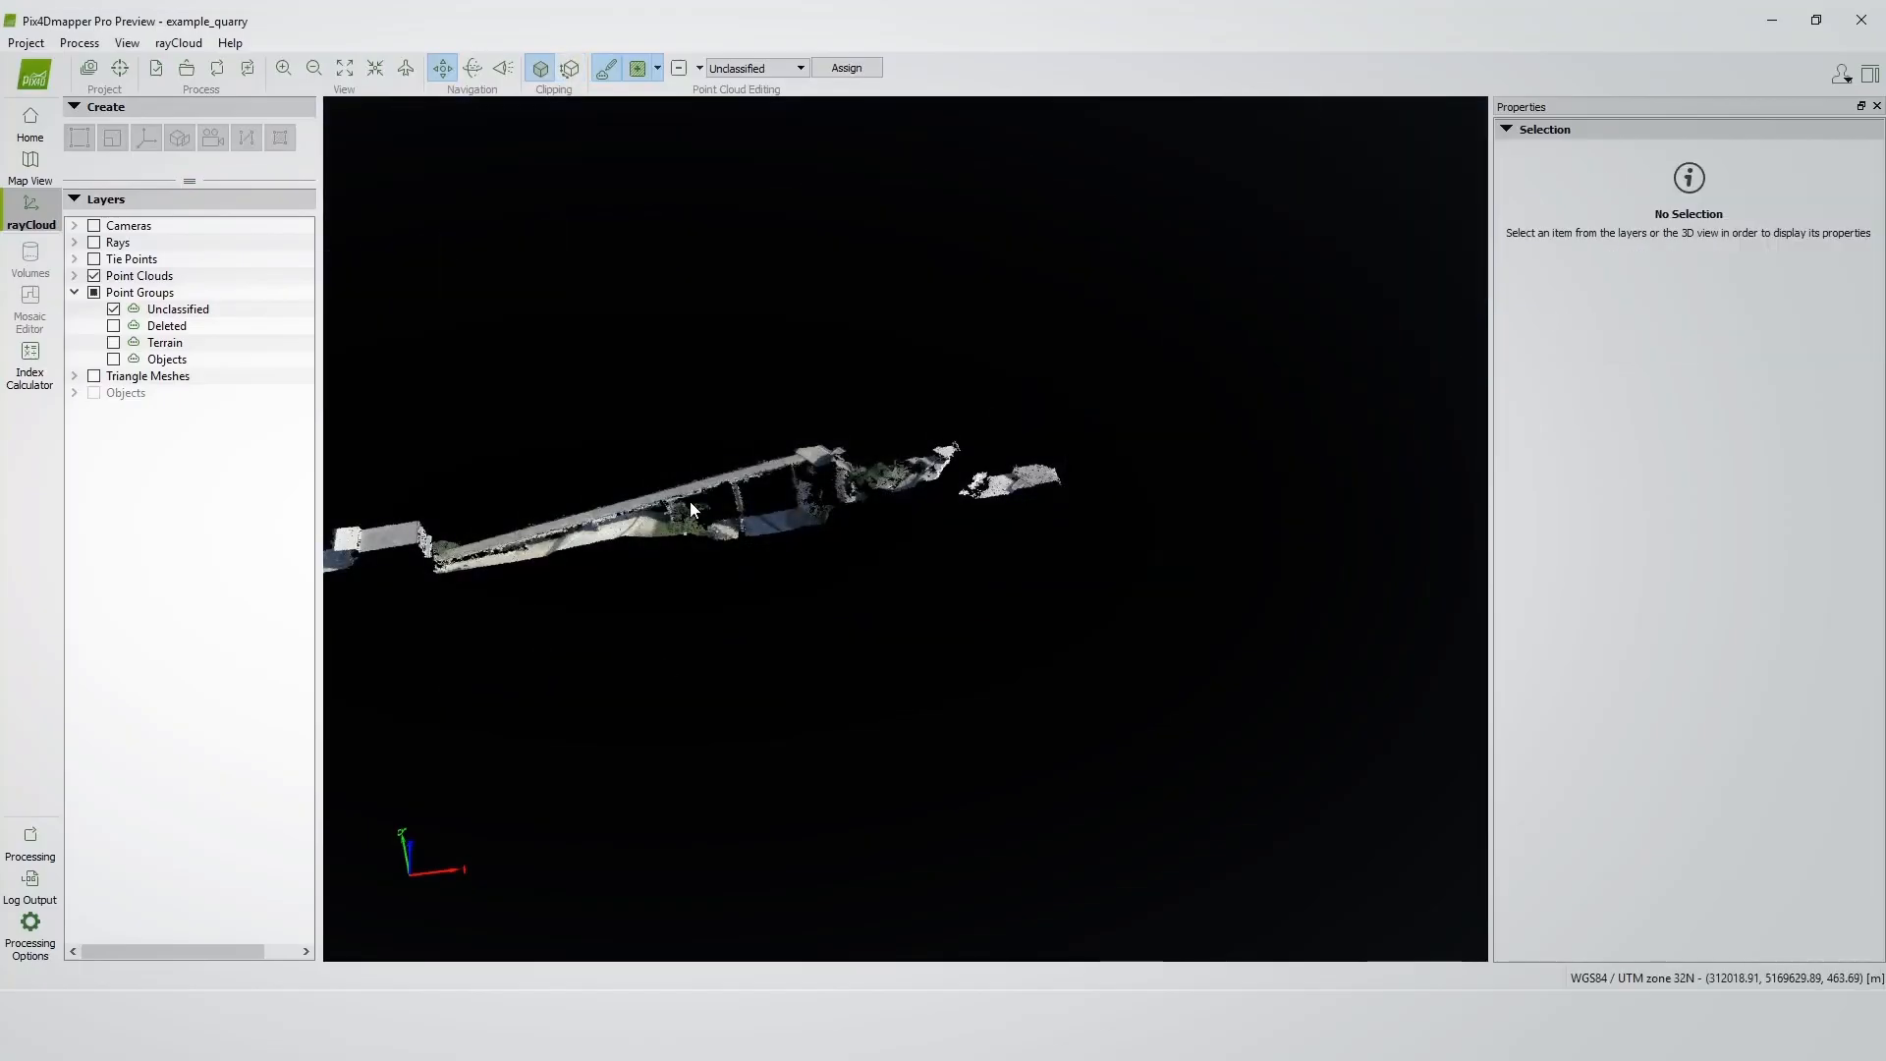
Select the stray points above and beside the bridge deck with three polygon selections.
scroll(689, 501, up, 5)
scroll(906, 435, up, 2)
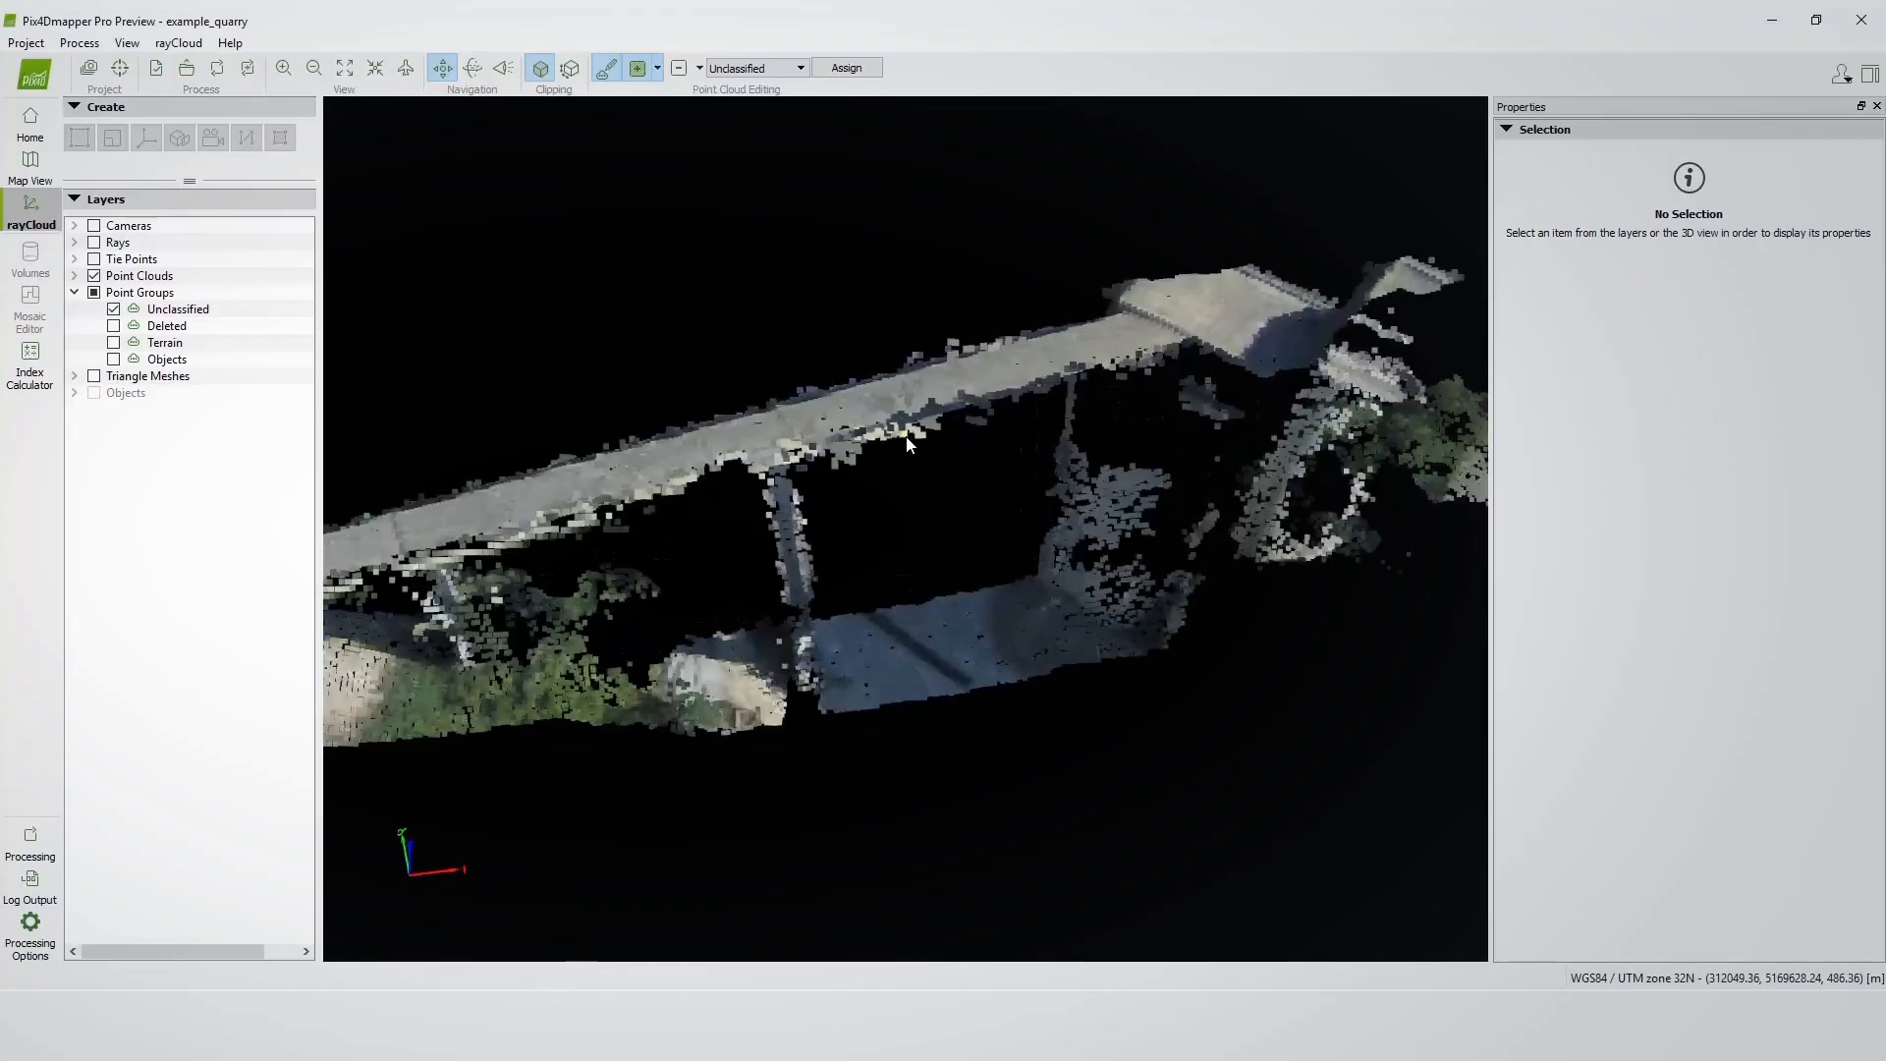
drag(892, 444, 852, 255)
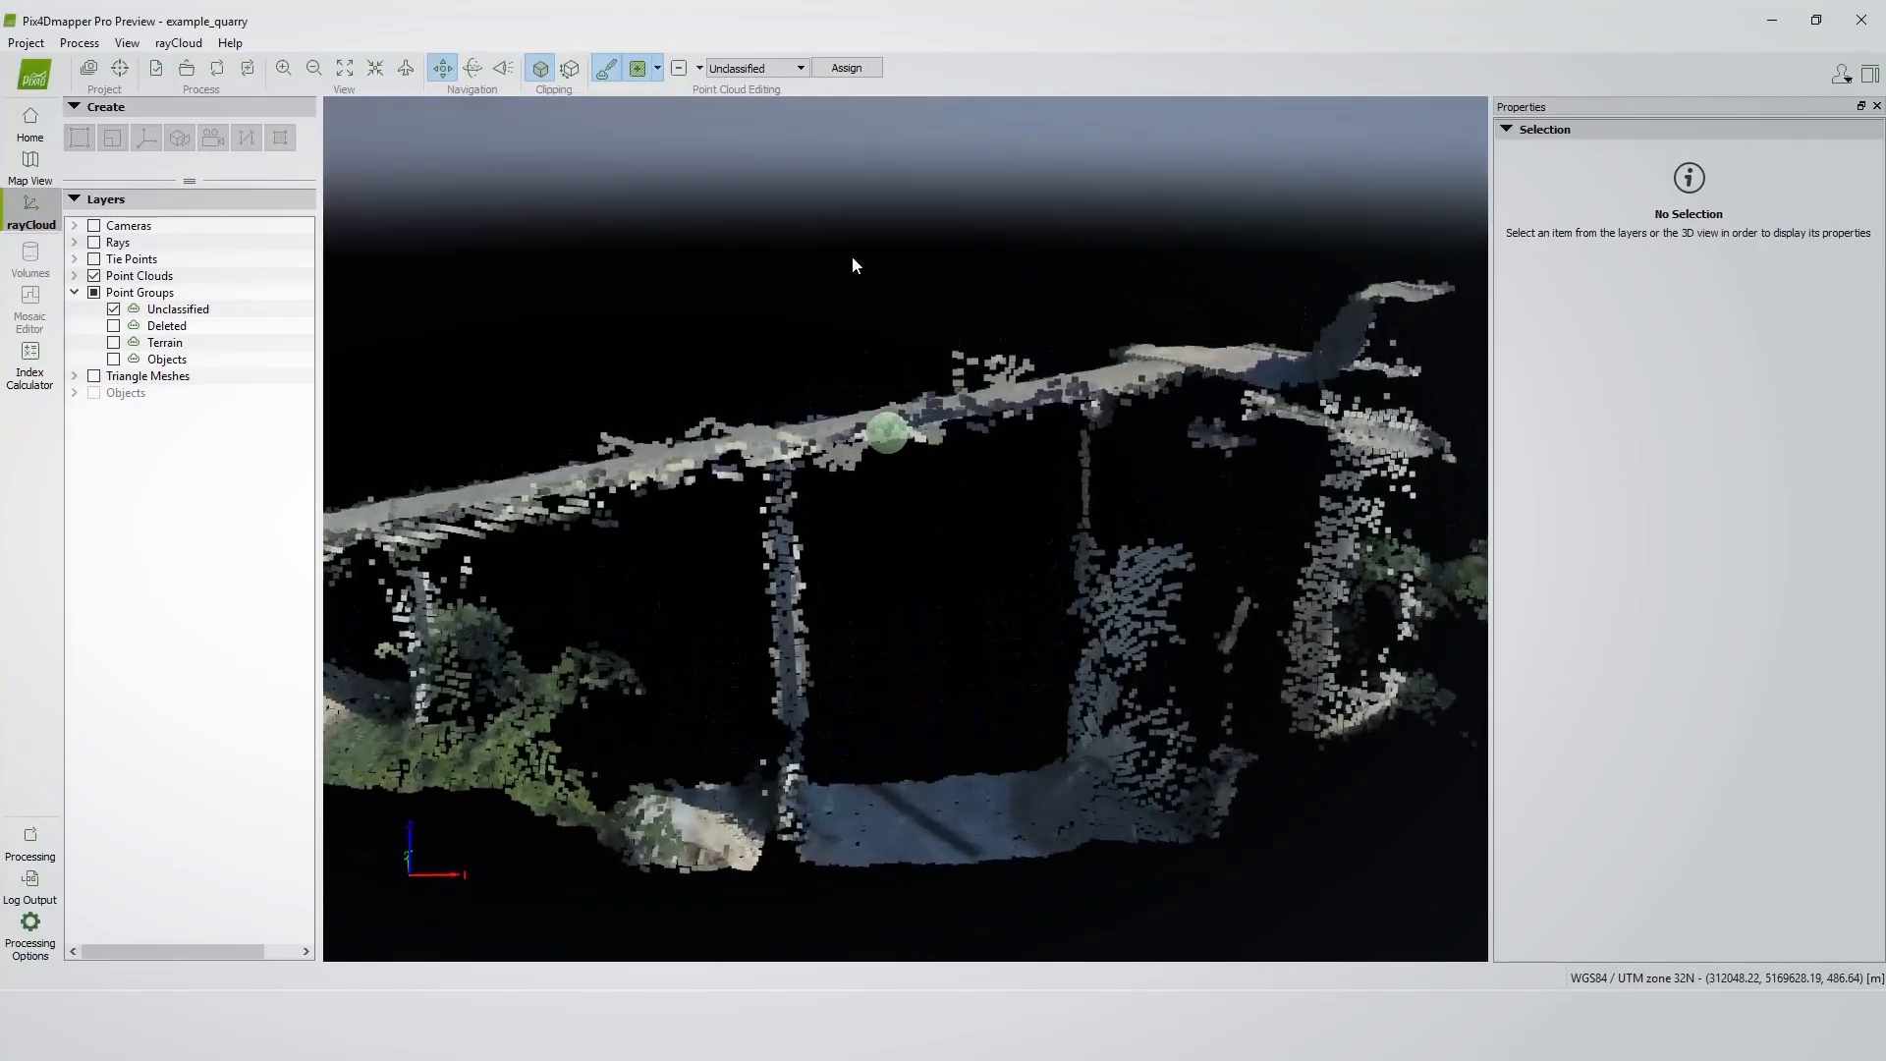
click(929, 391)
click(1041, 357)
right_click(967, 337)
drag(1016, 355, 921, 420)
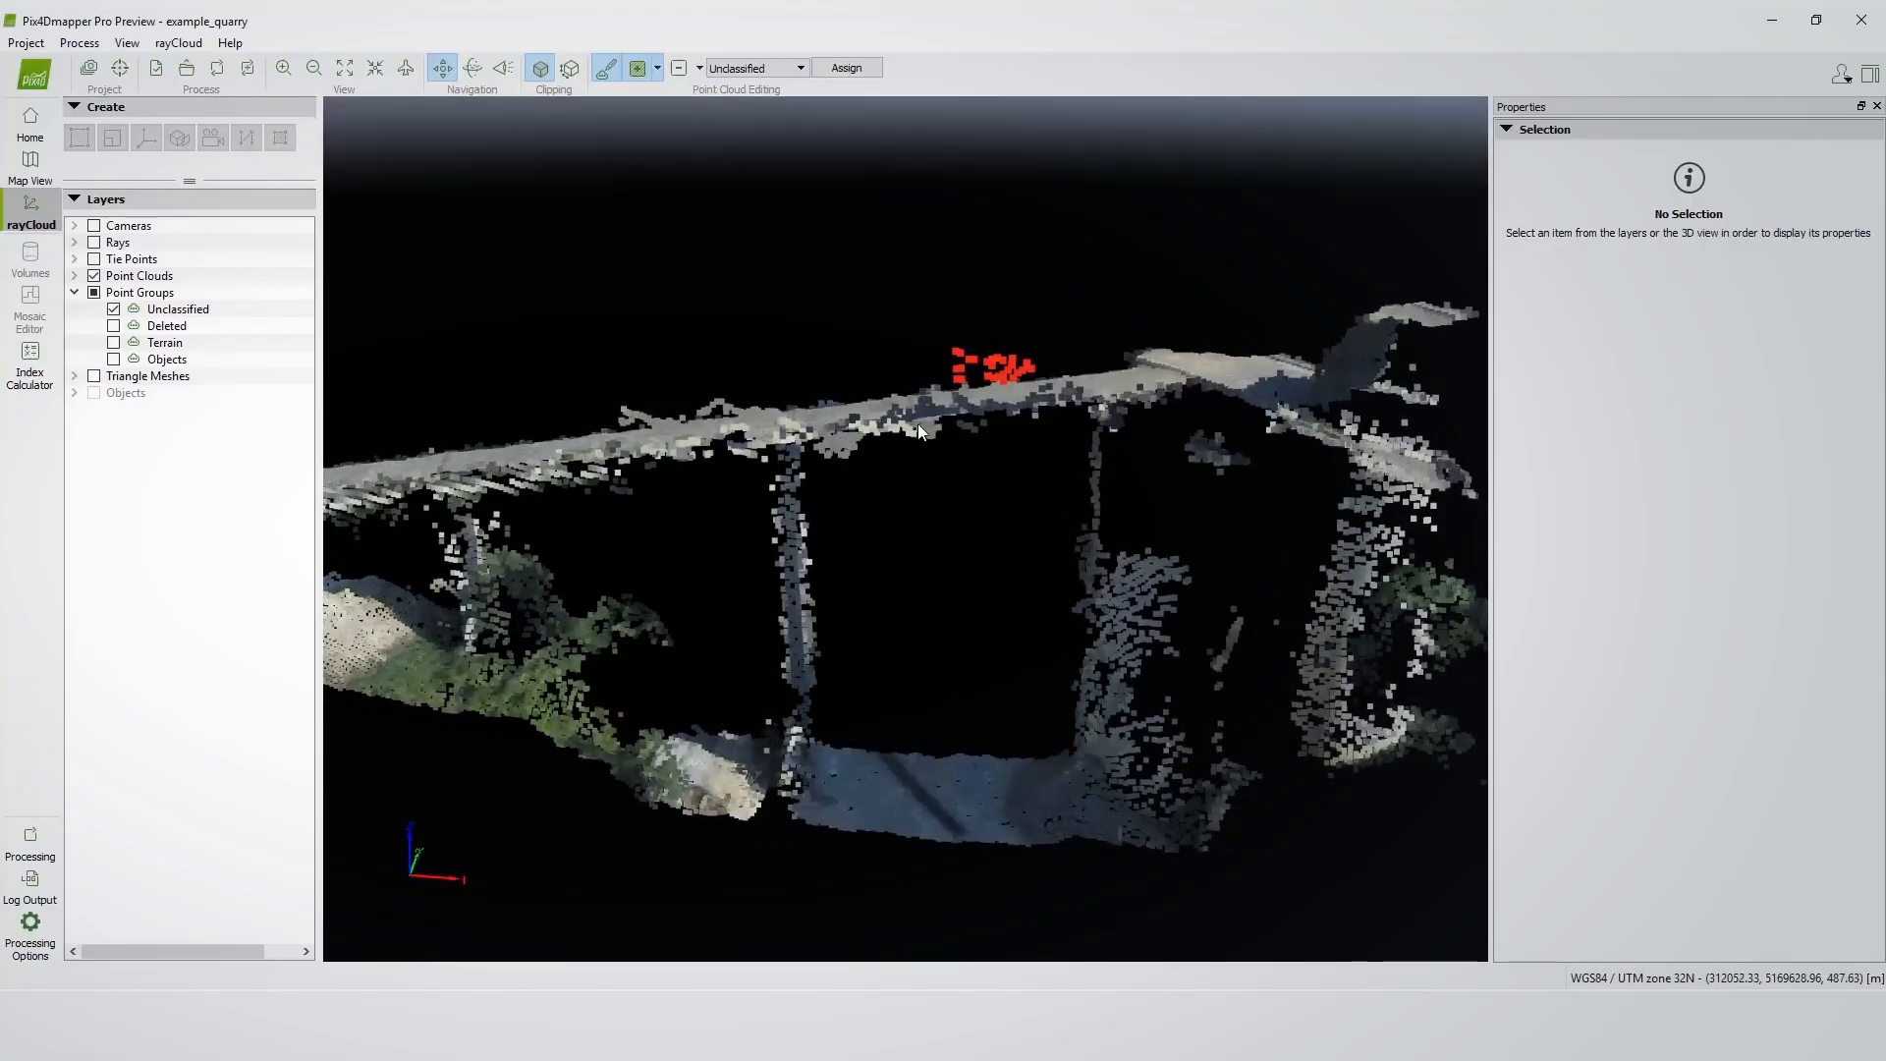
scroll(1171, 432, down, 2)
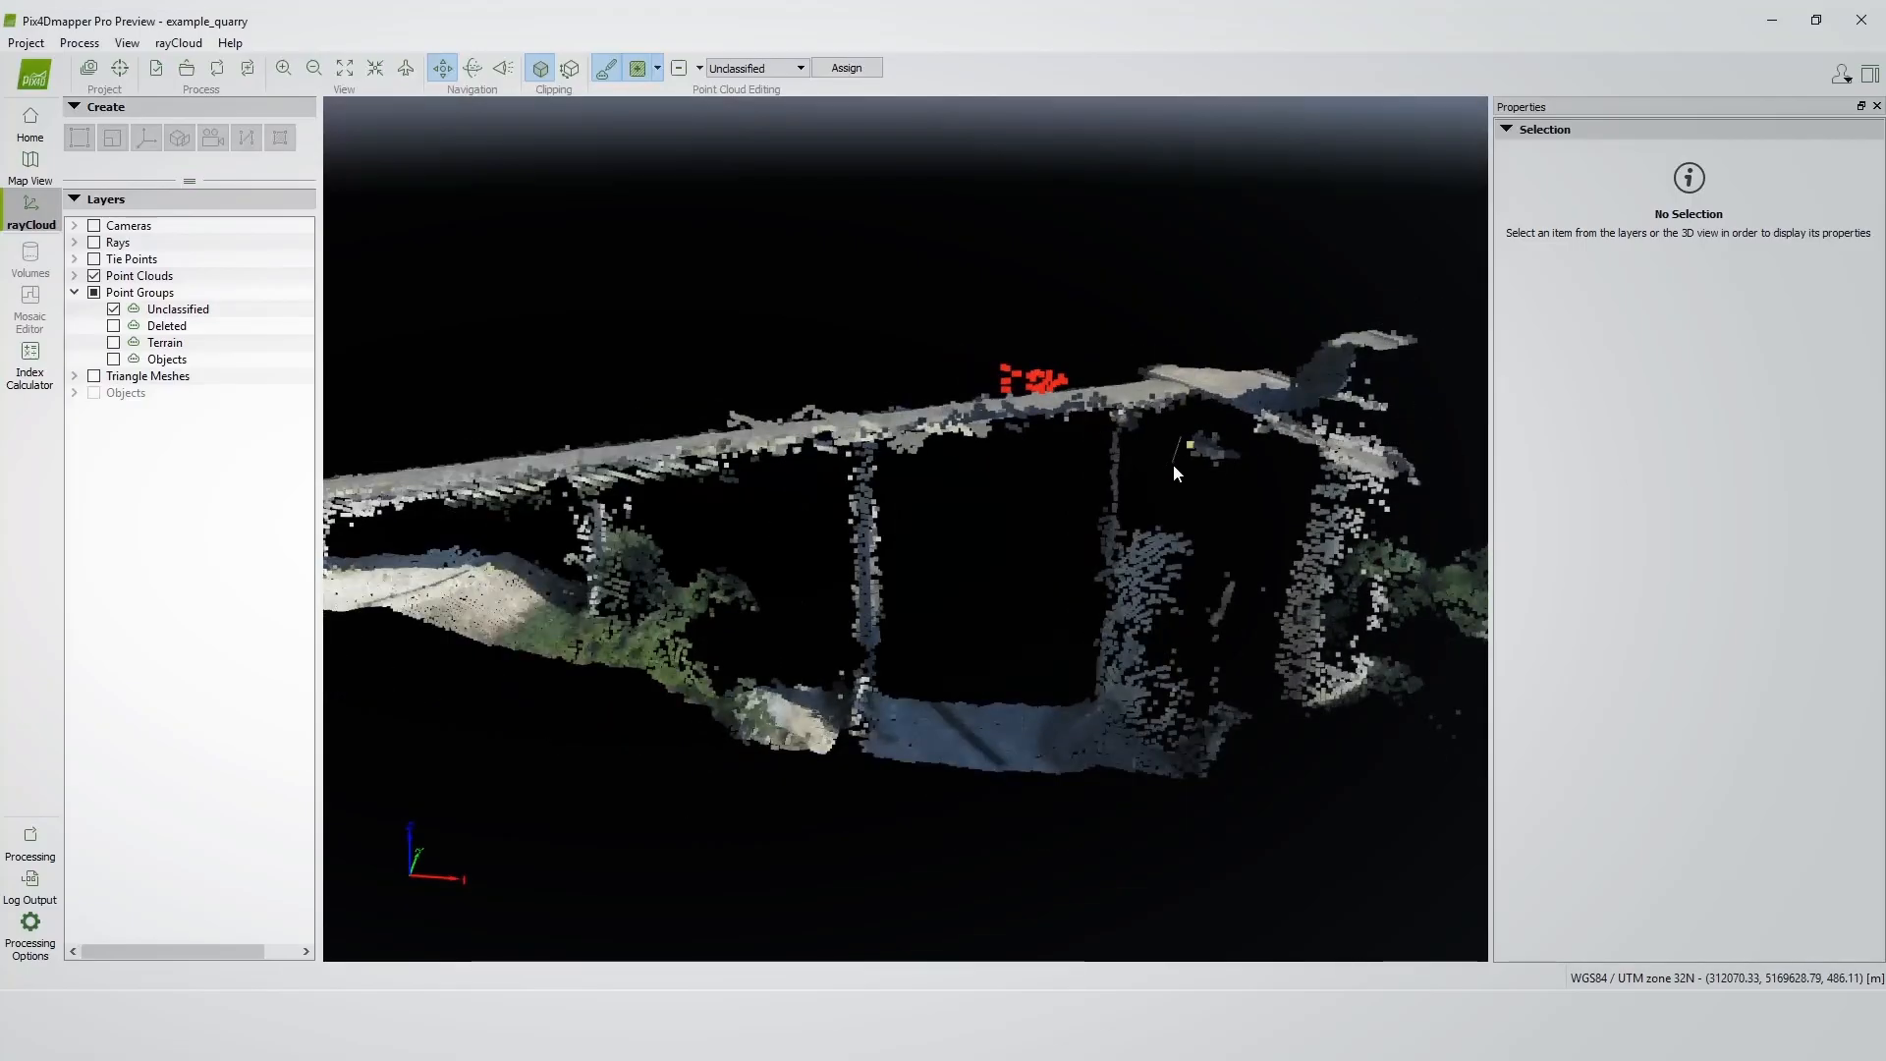
right_click(1210, 414)
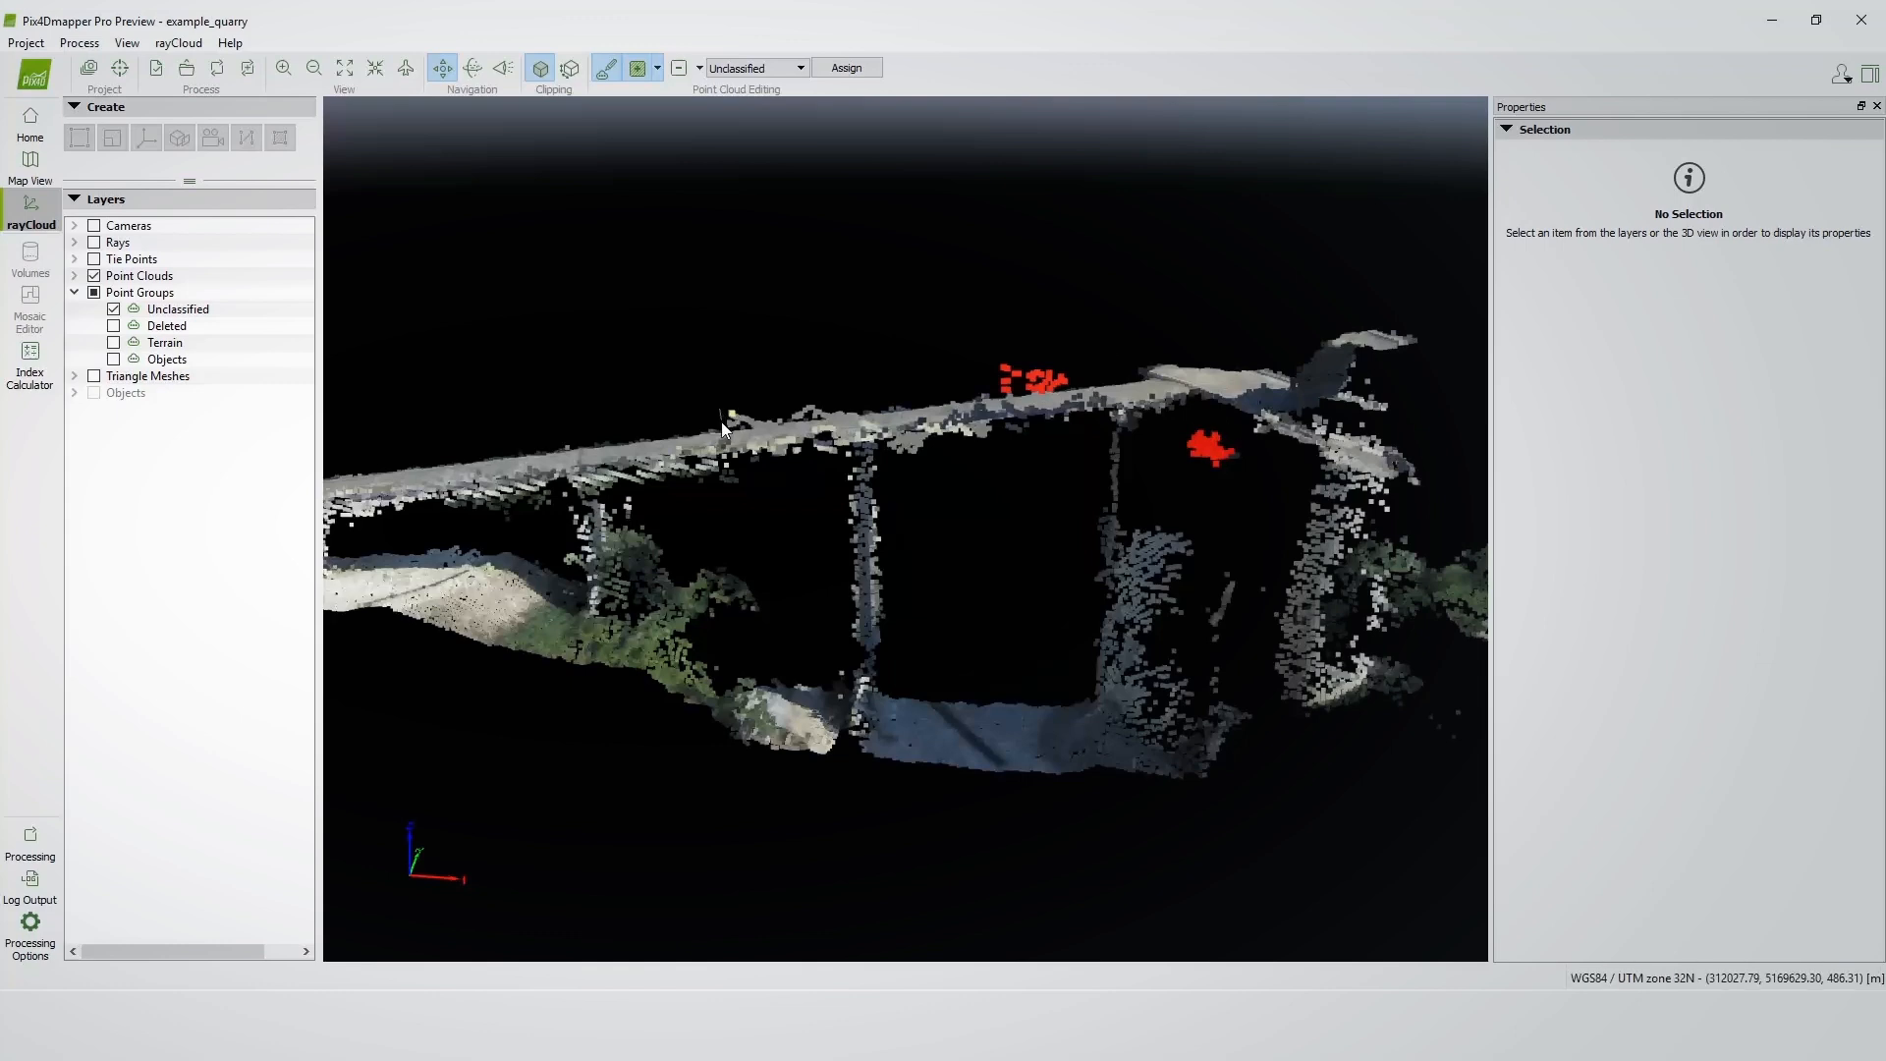
click(871, 408)
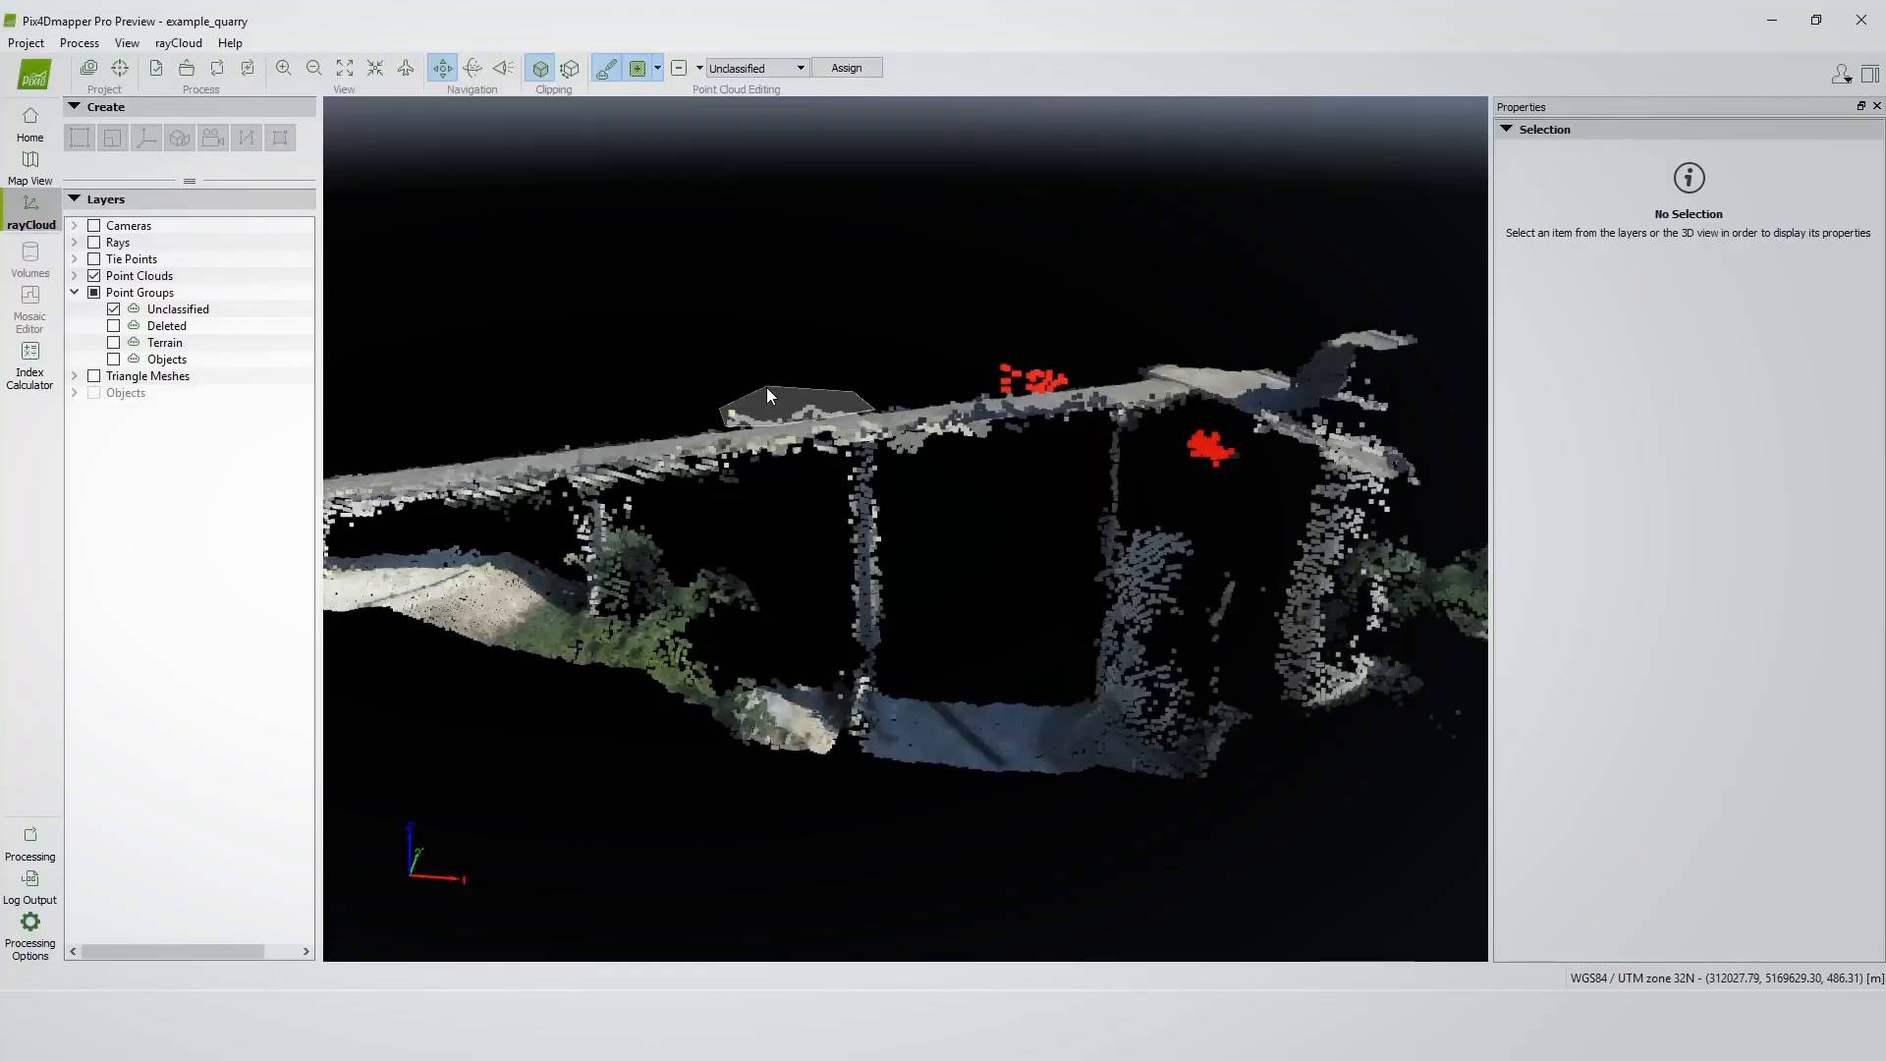
right_click(766, 387)
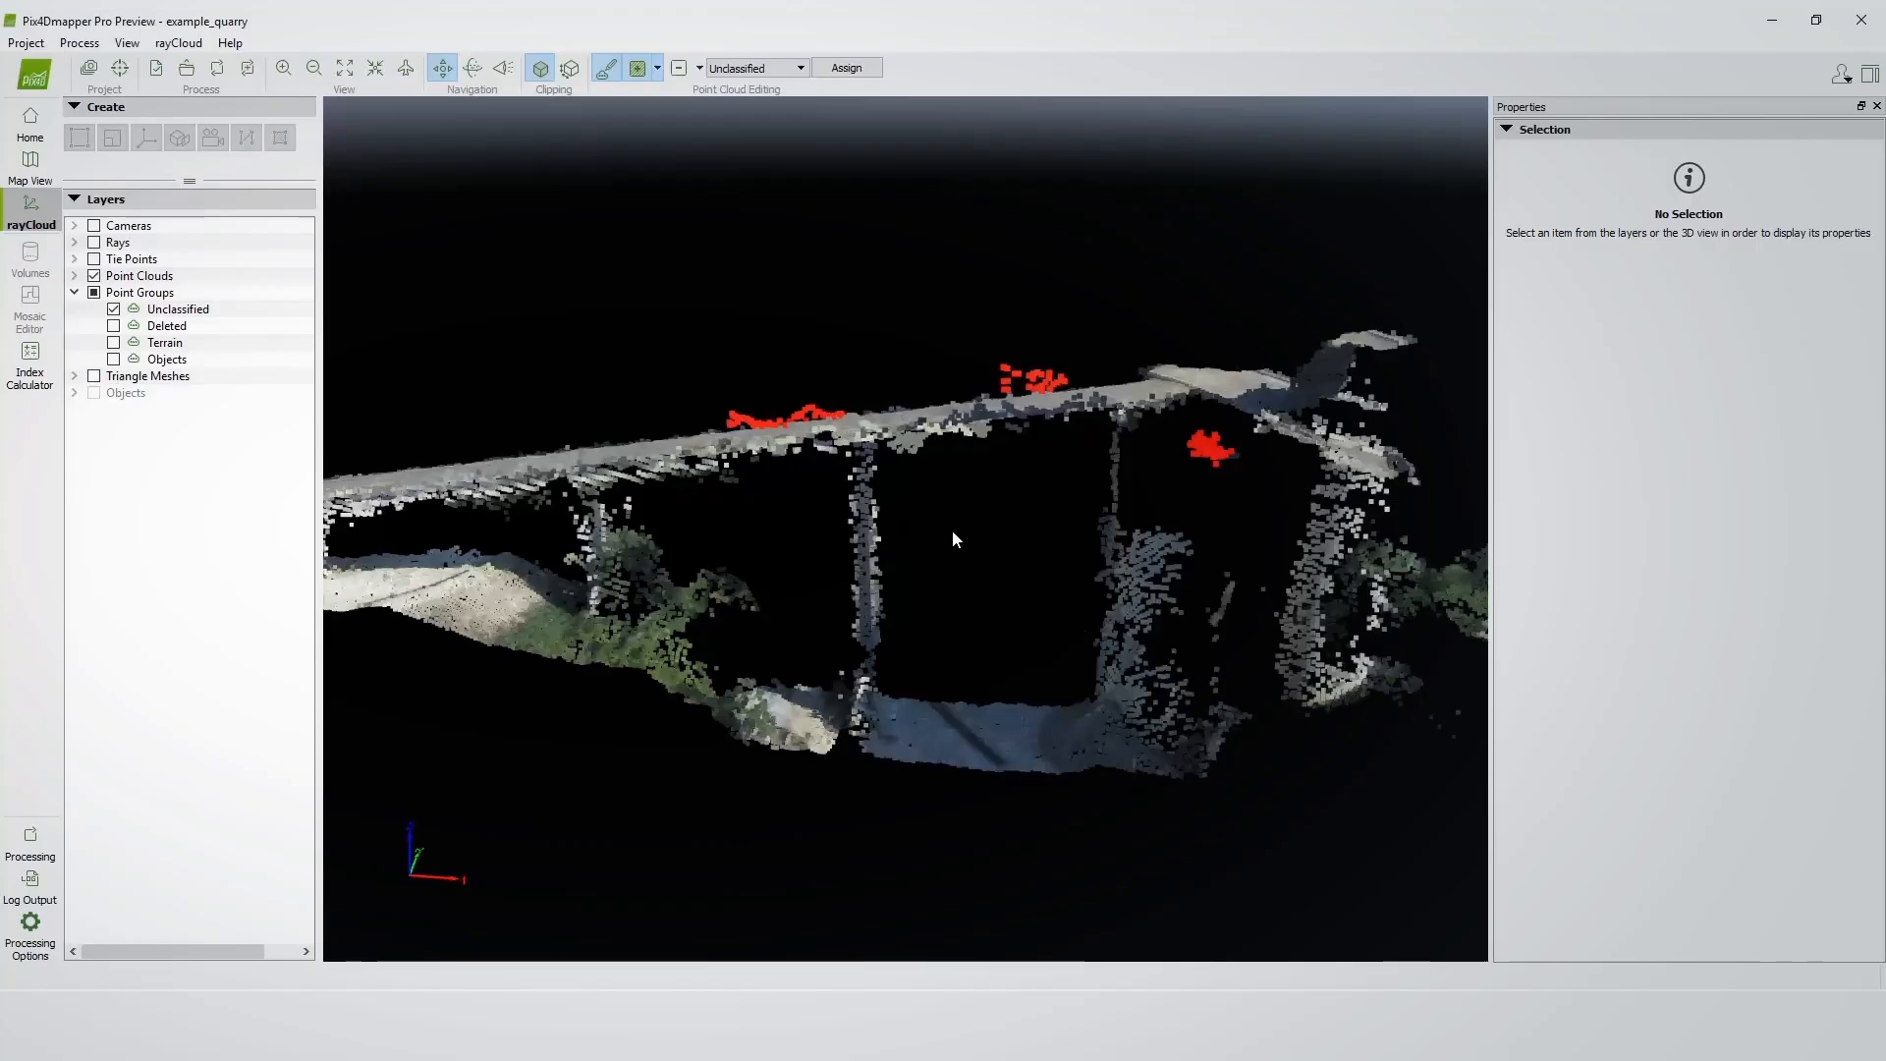
Assign the selected stray points to the Deleted point group.
scroll(964, 416, down, 2)
scroll(776, 171, down, 1)
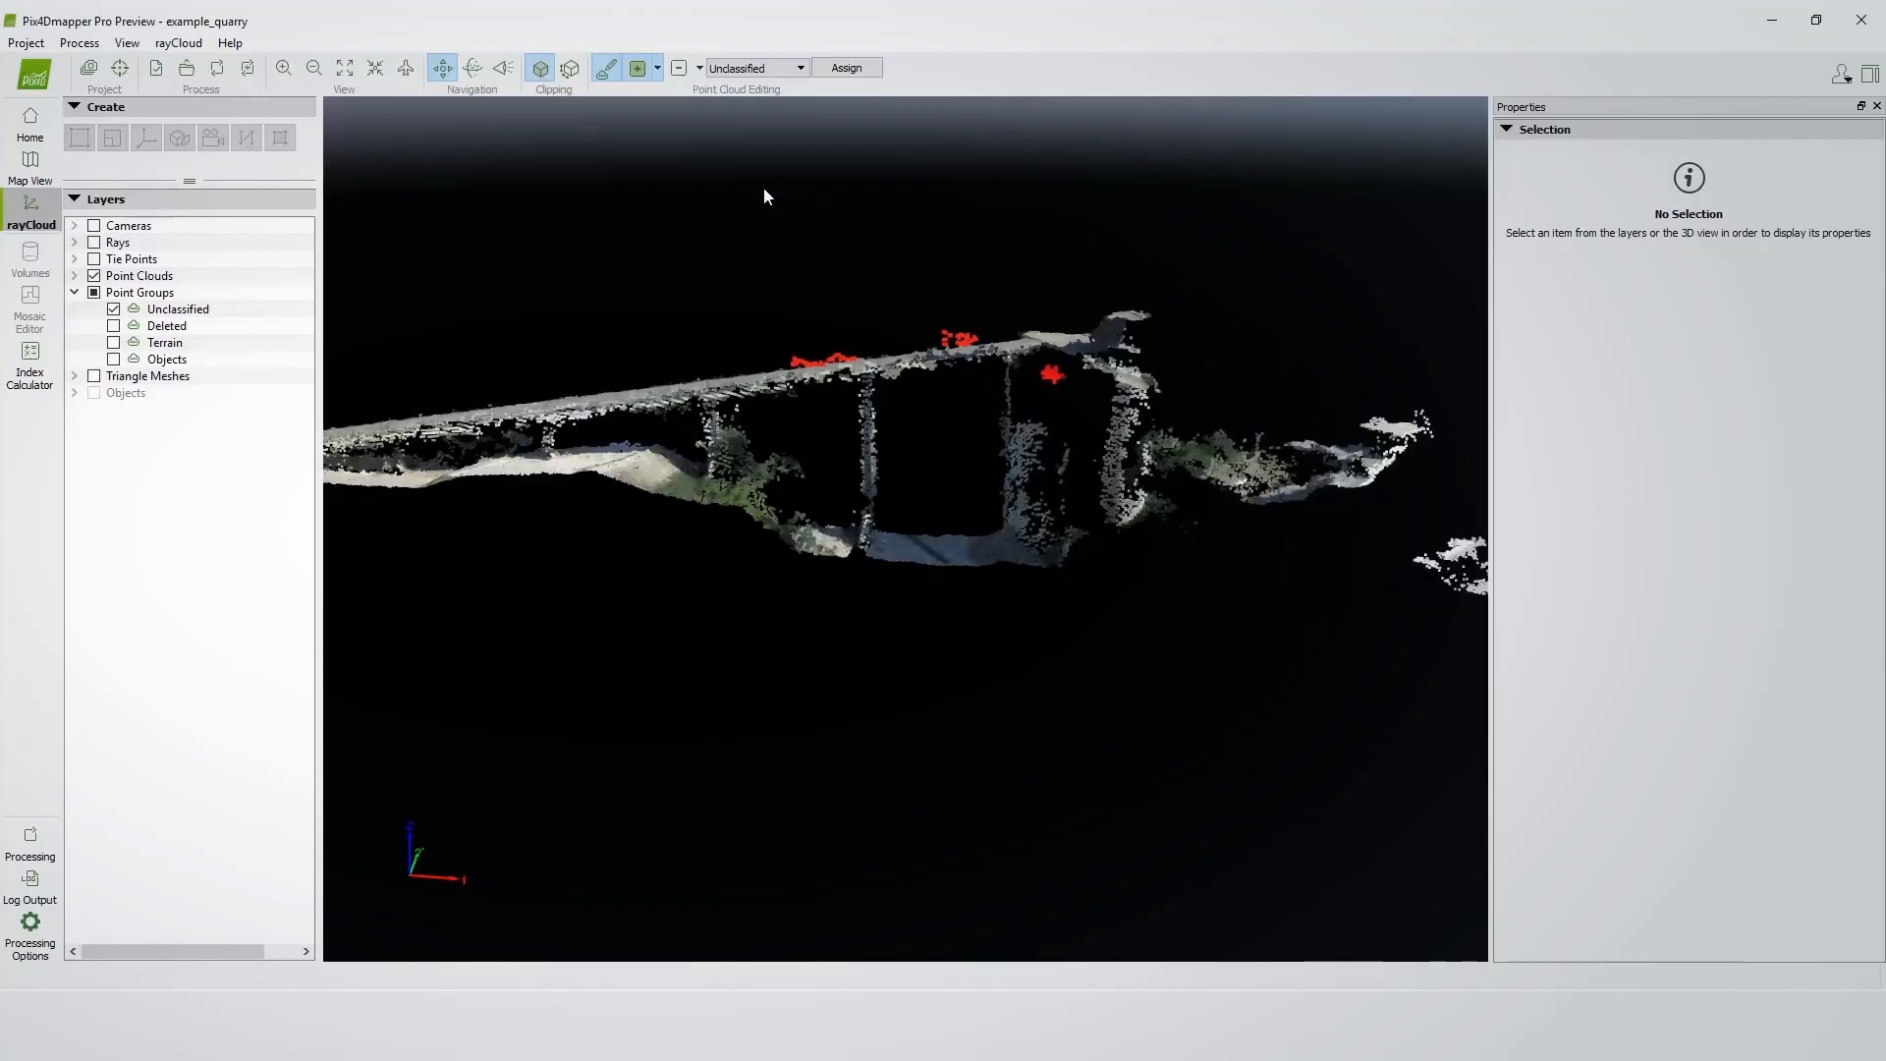
click(802, 70)
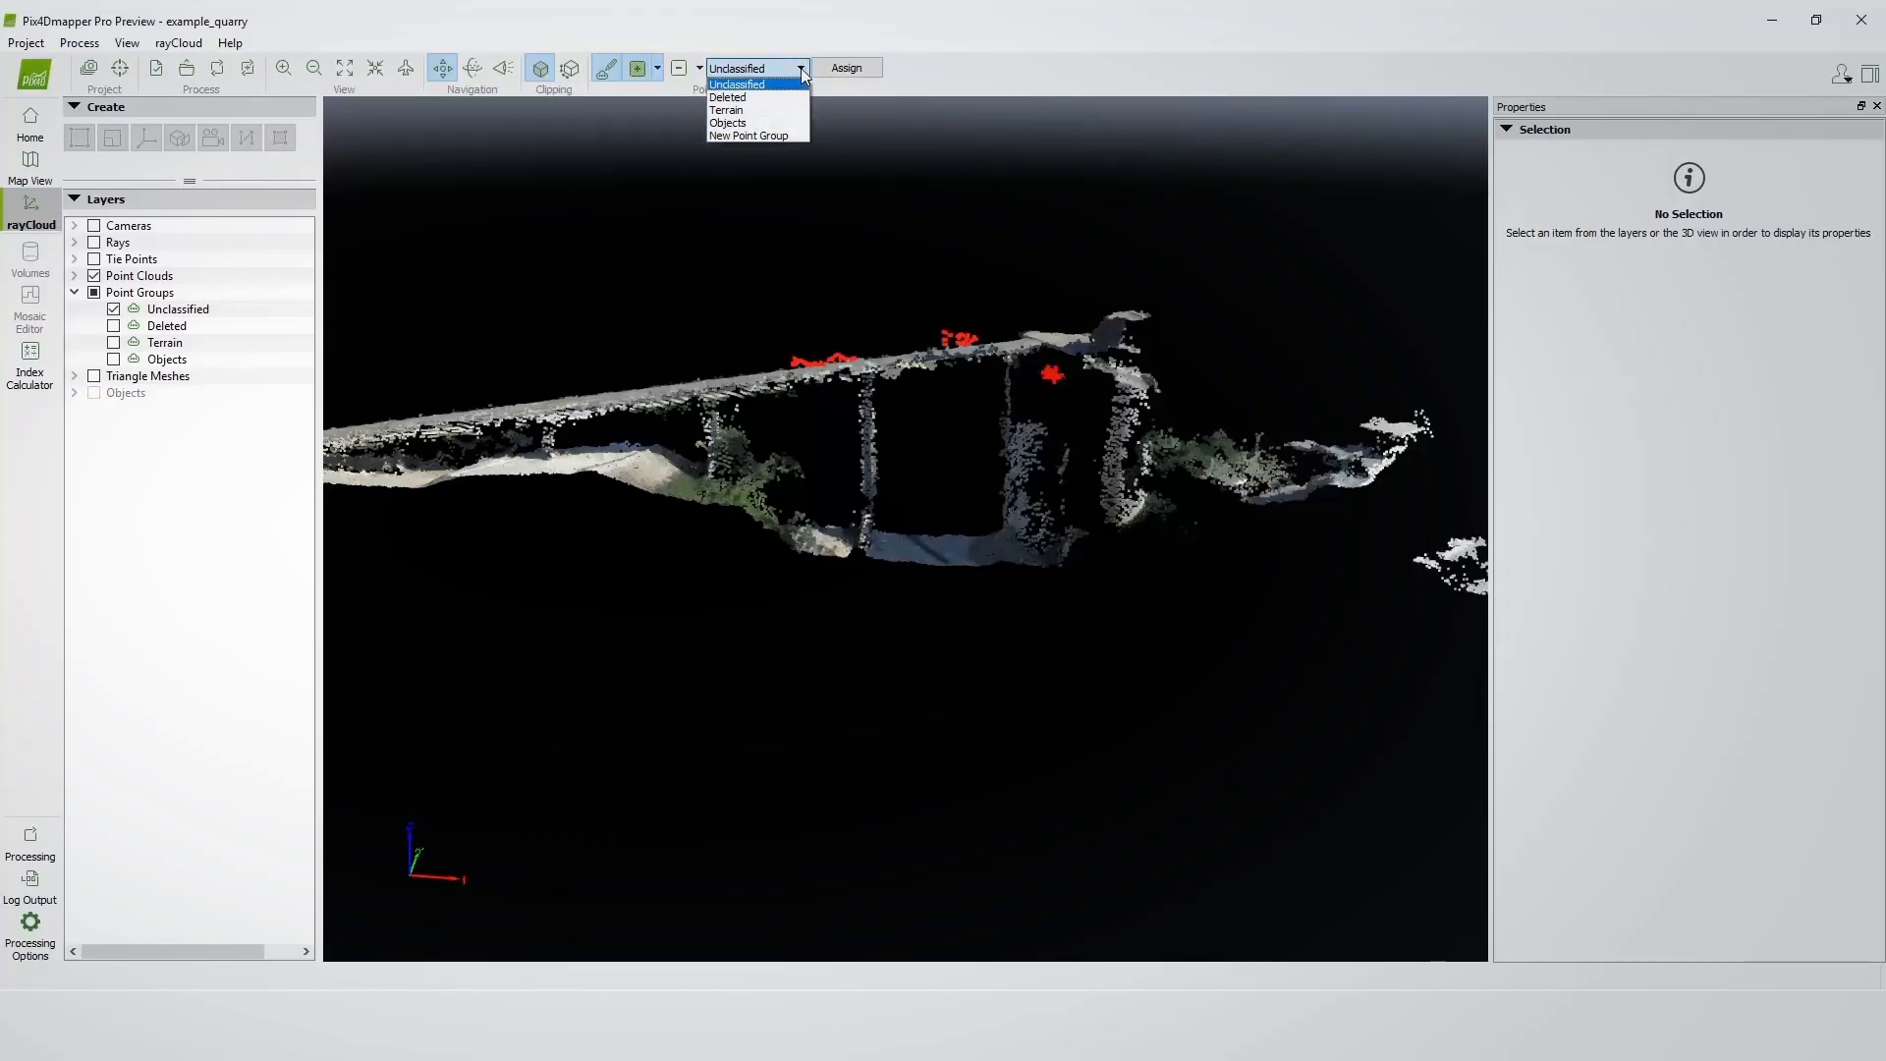
click(740, 98)
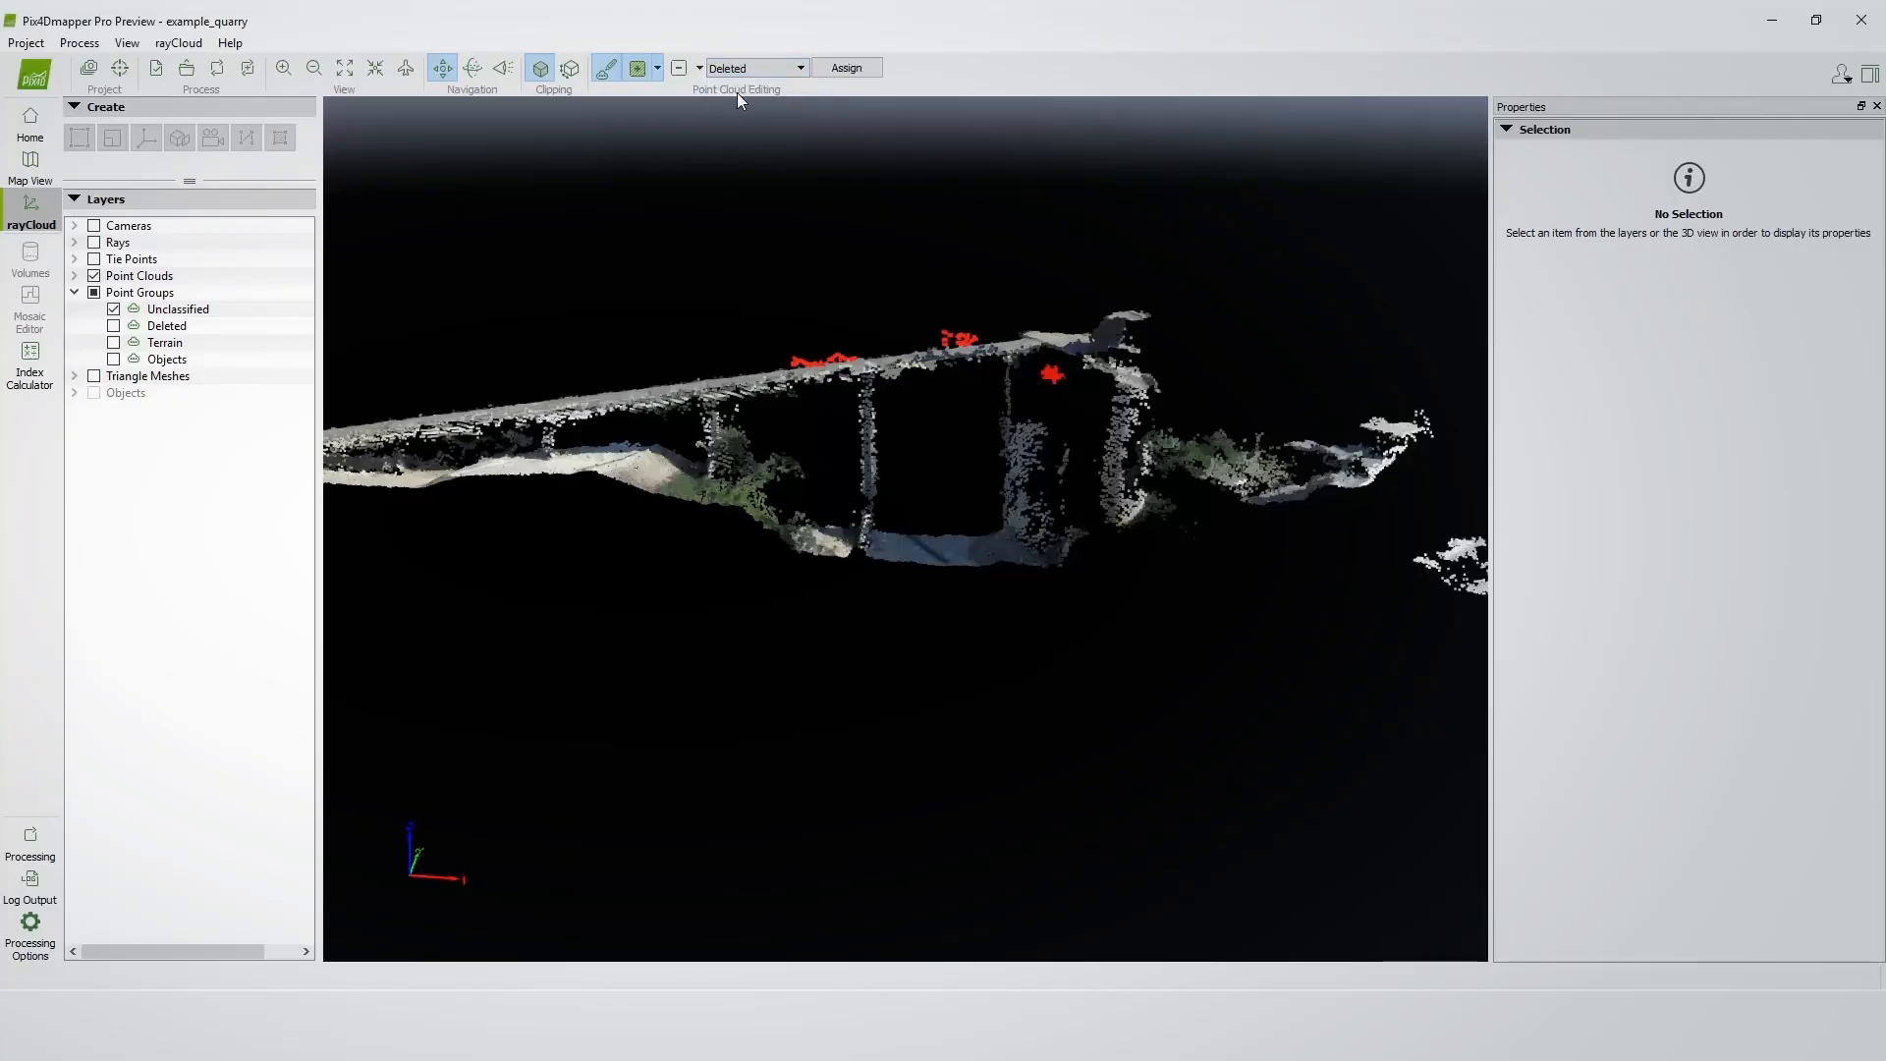
click(847, 67)
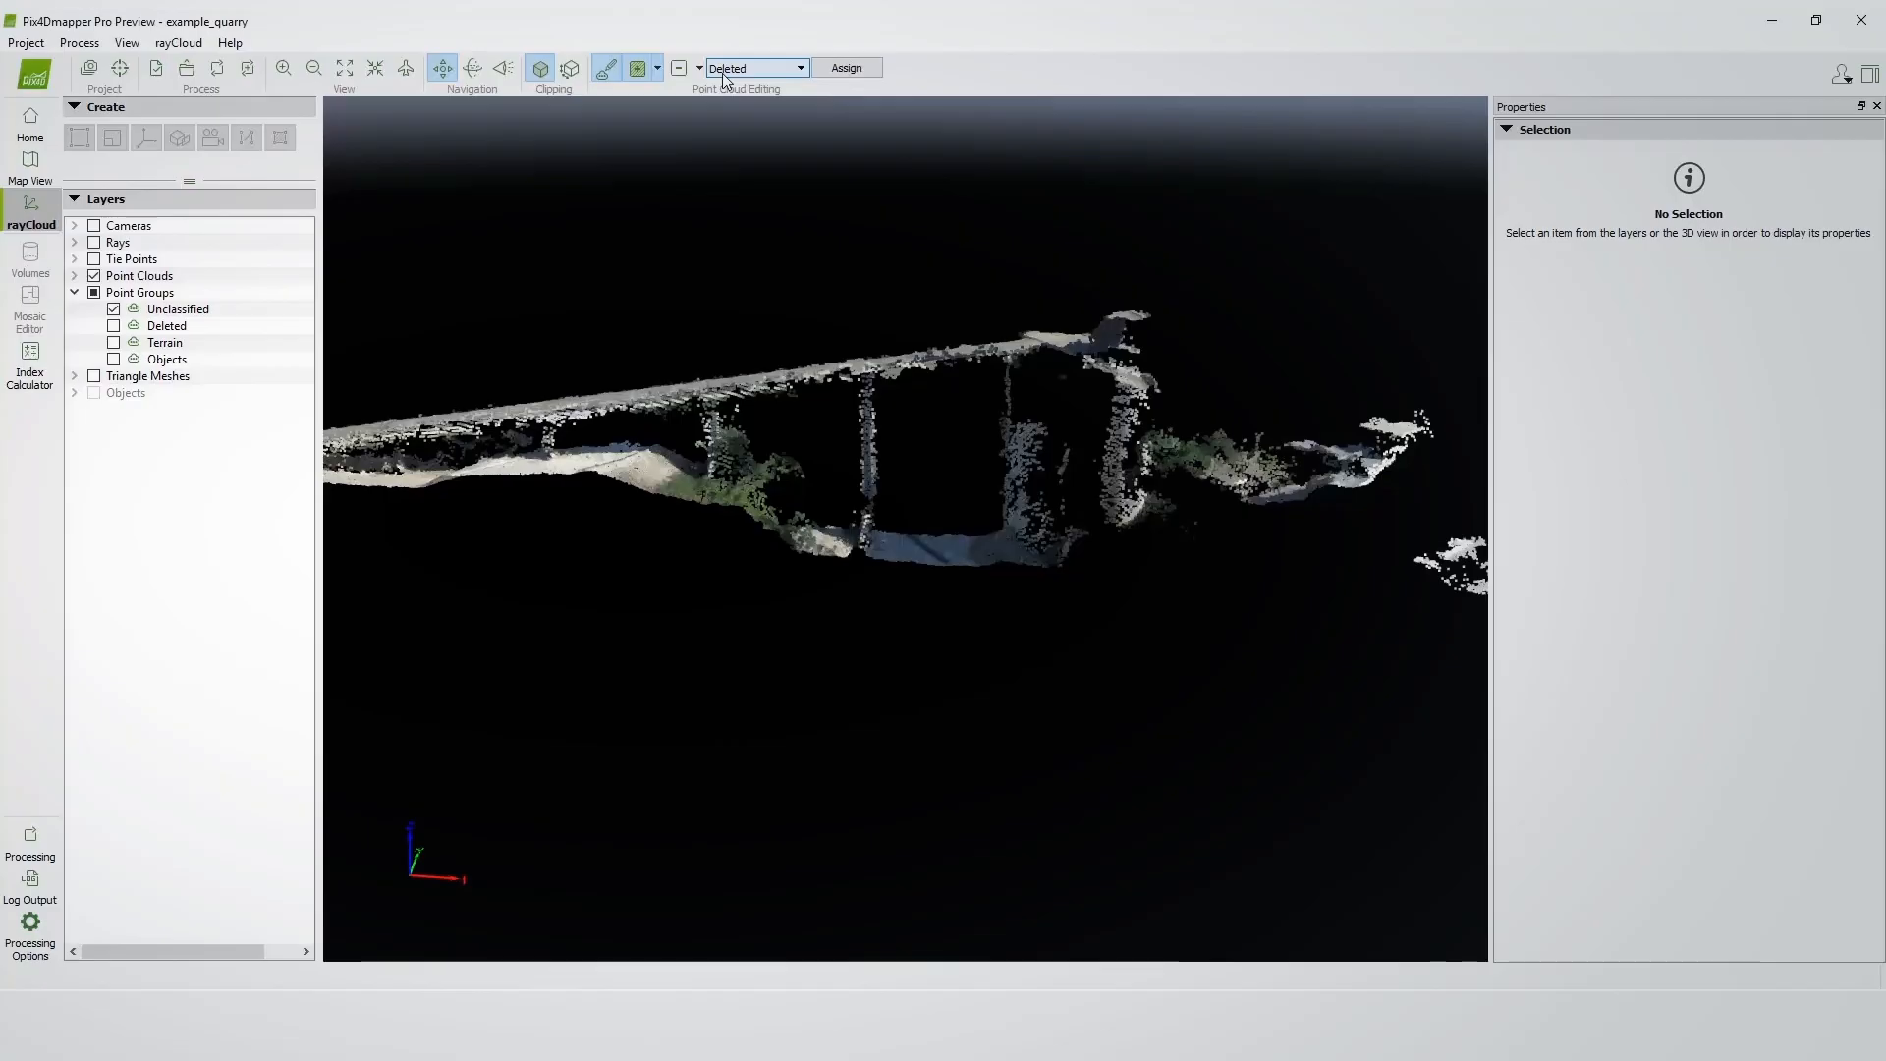
Create a new point group named Belt and assign the selected points to it.
click(779, 69)
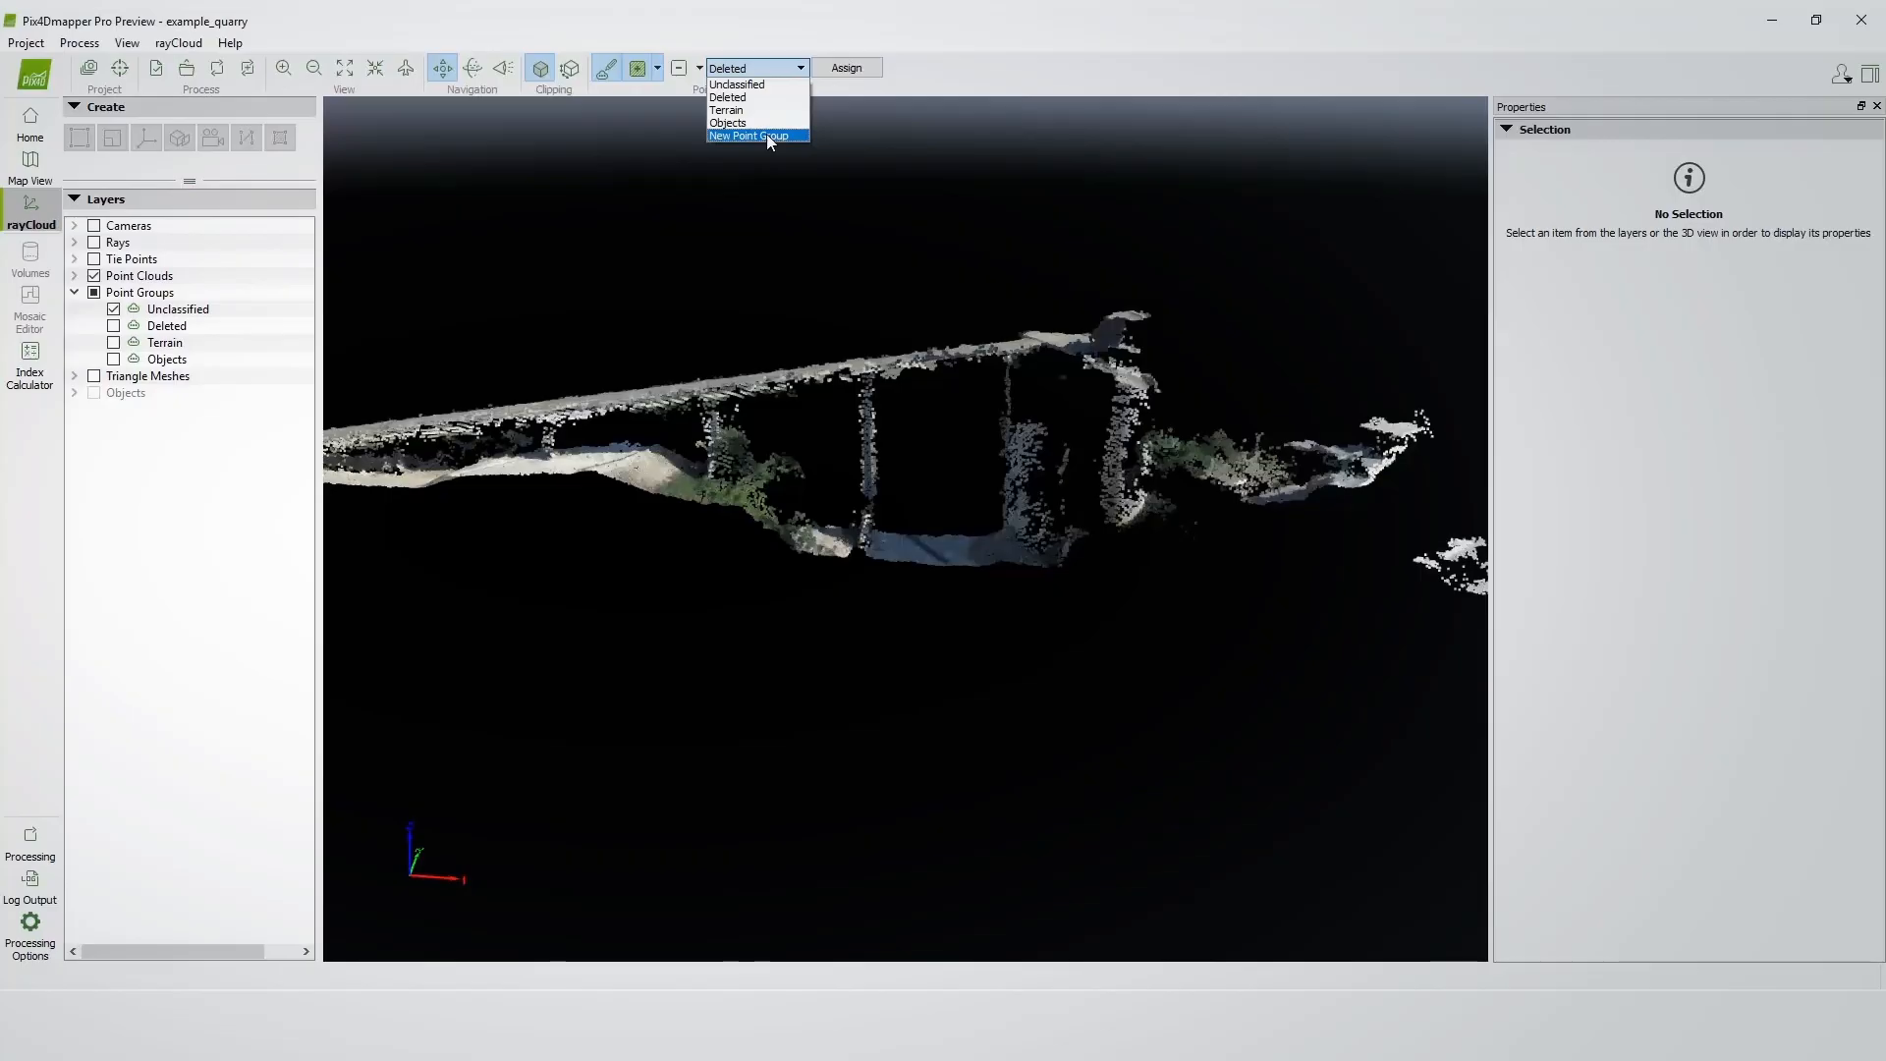
click(767, 135)
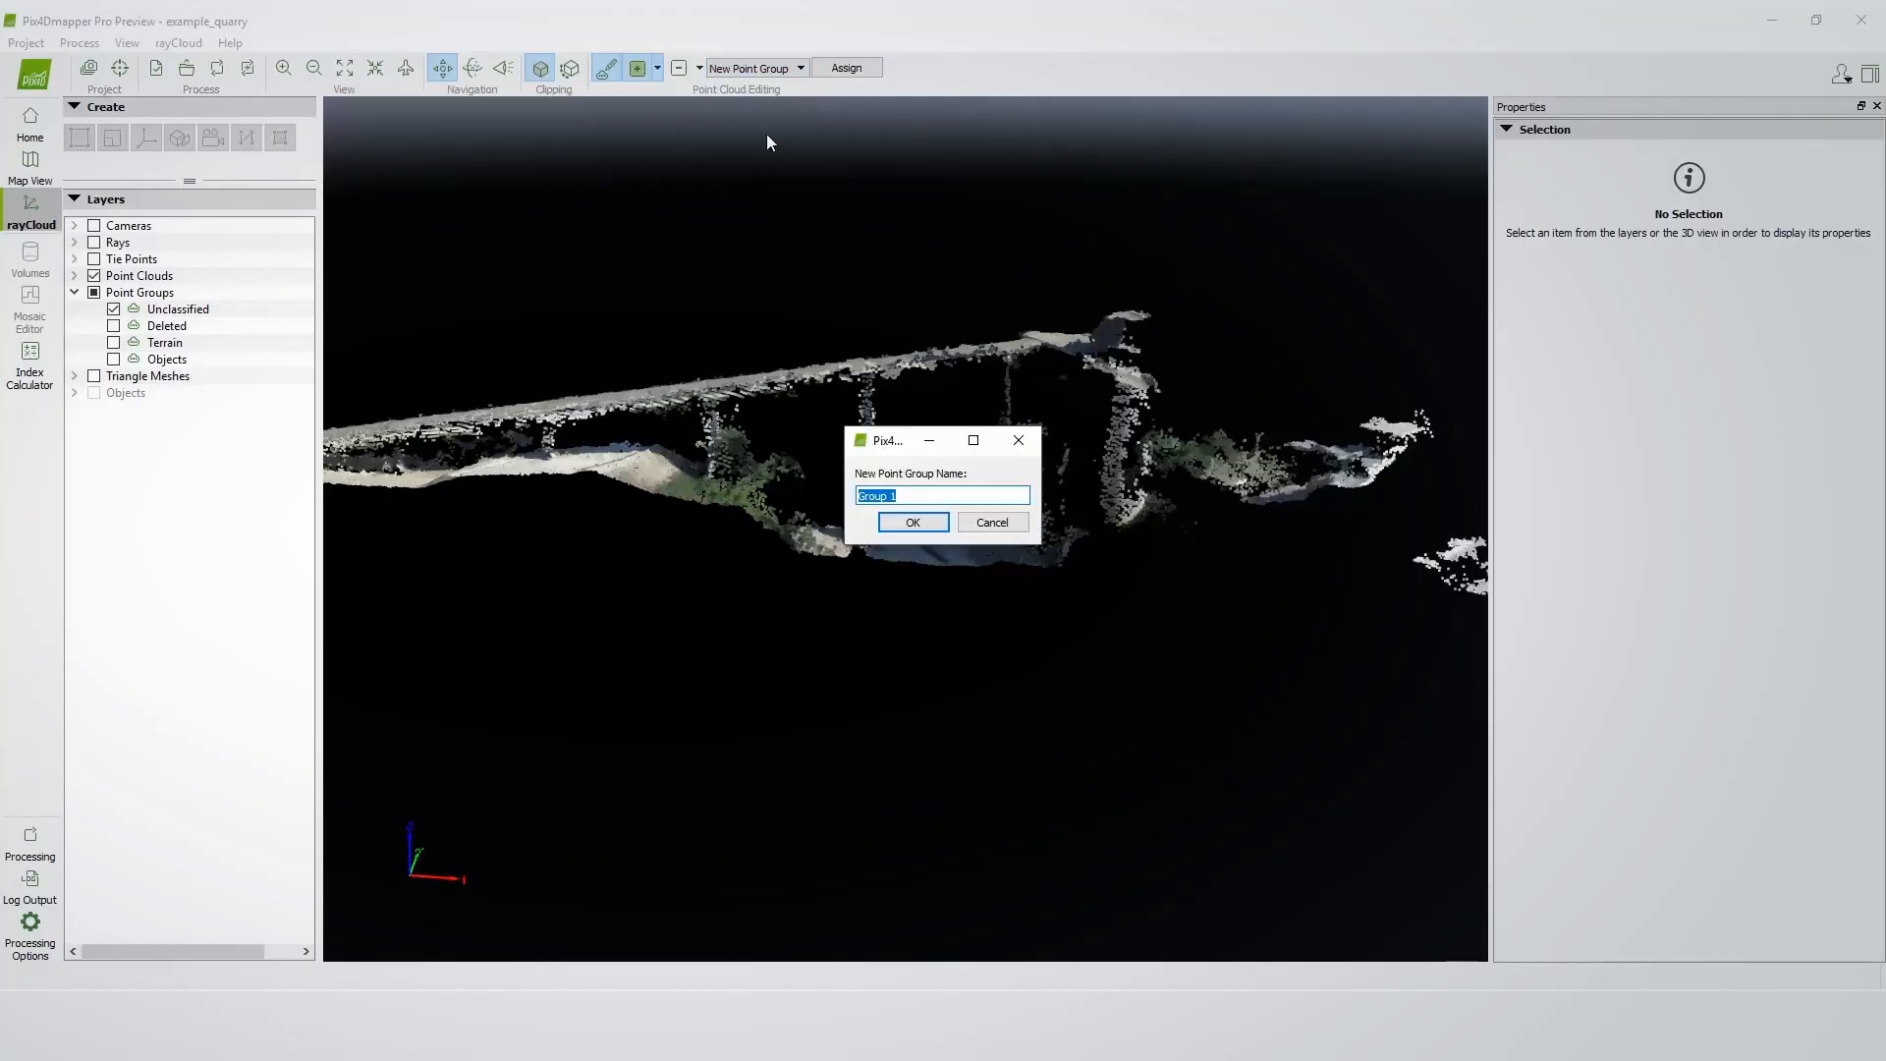
text(Belt)
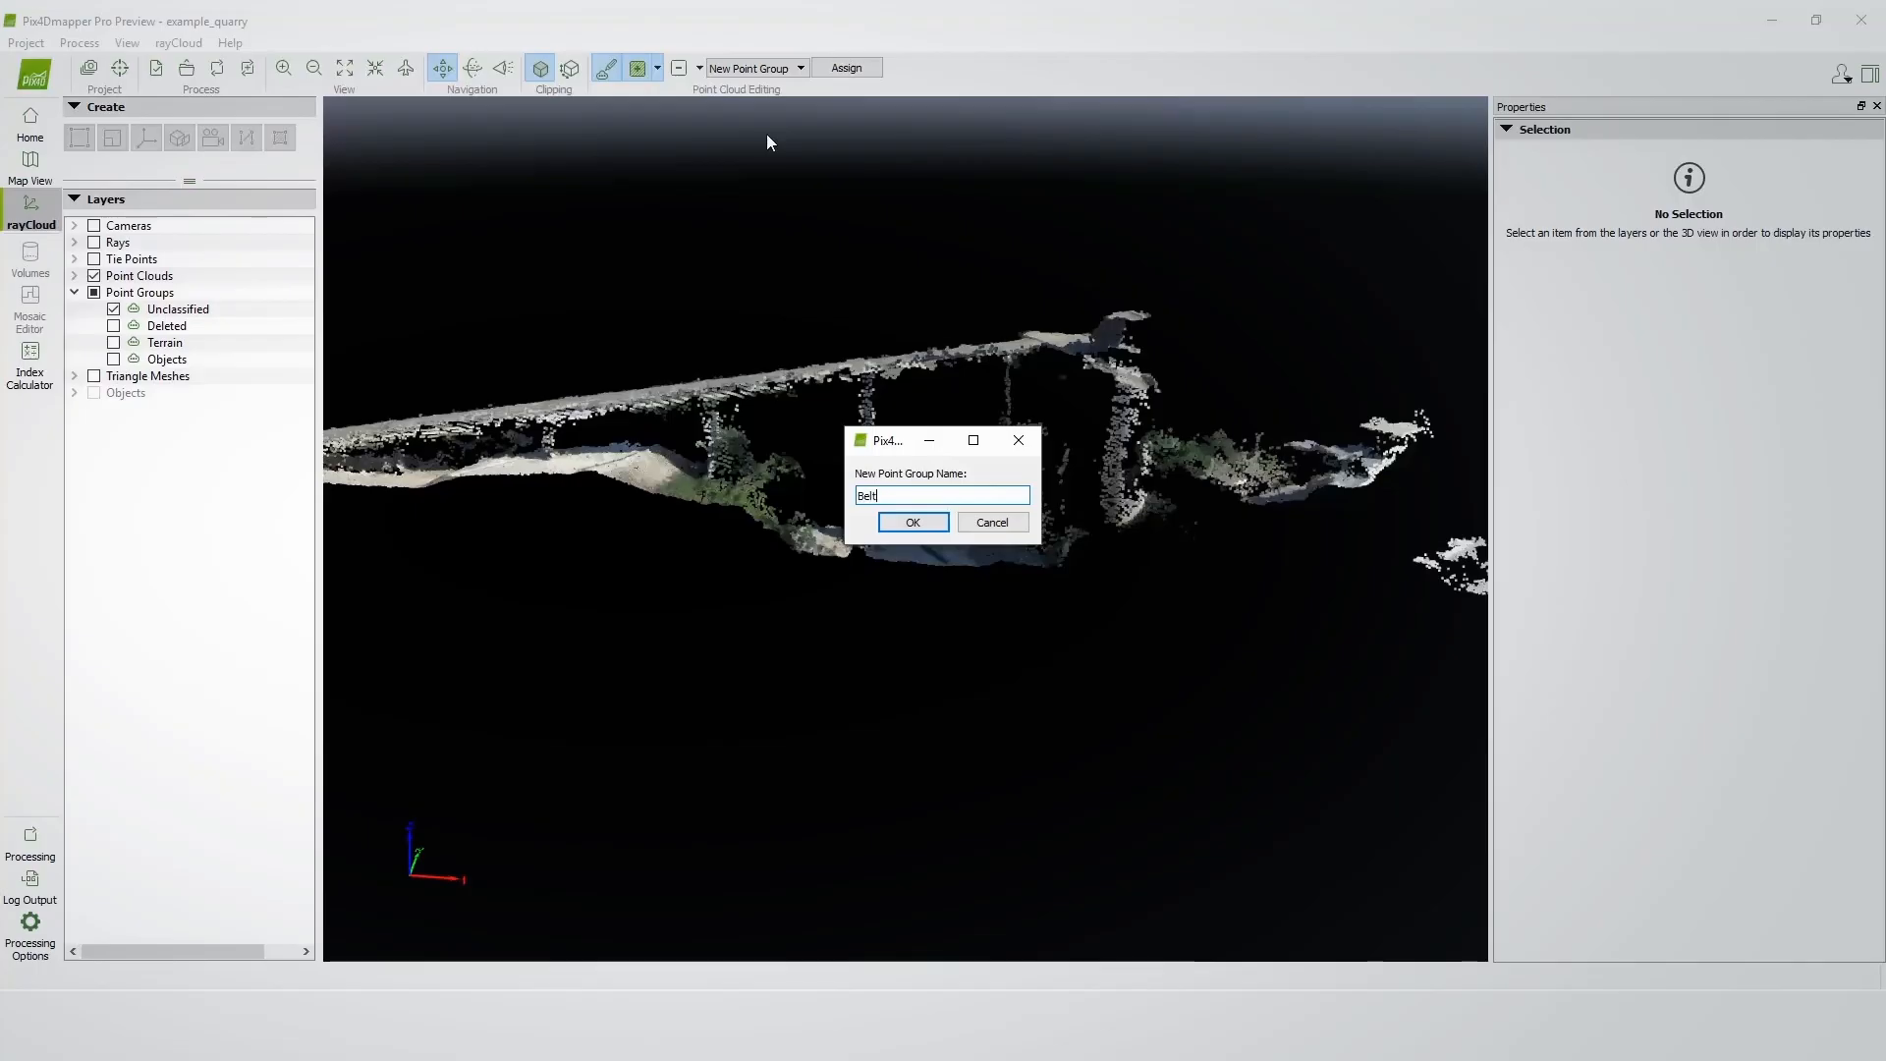
click(912, 523)
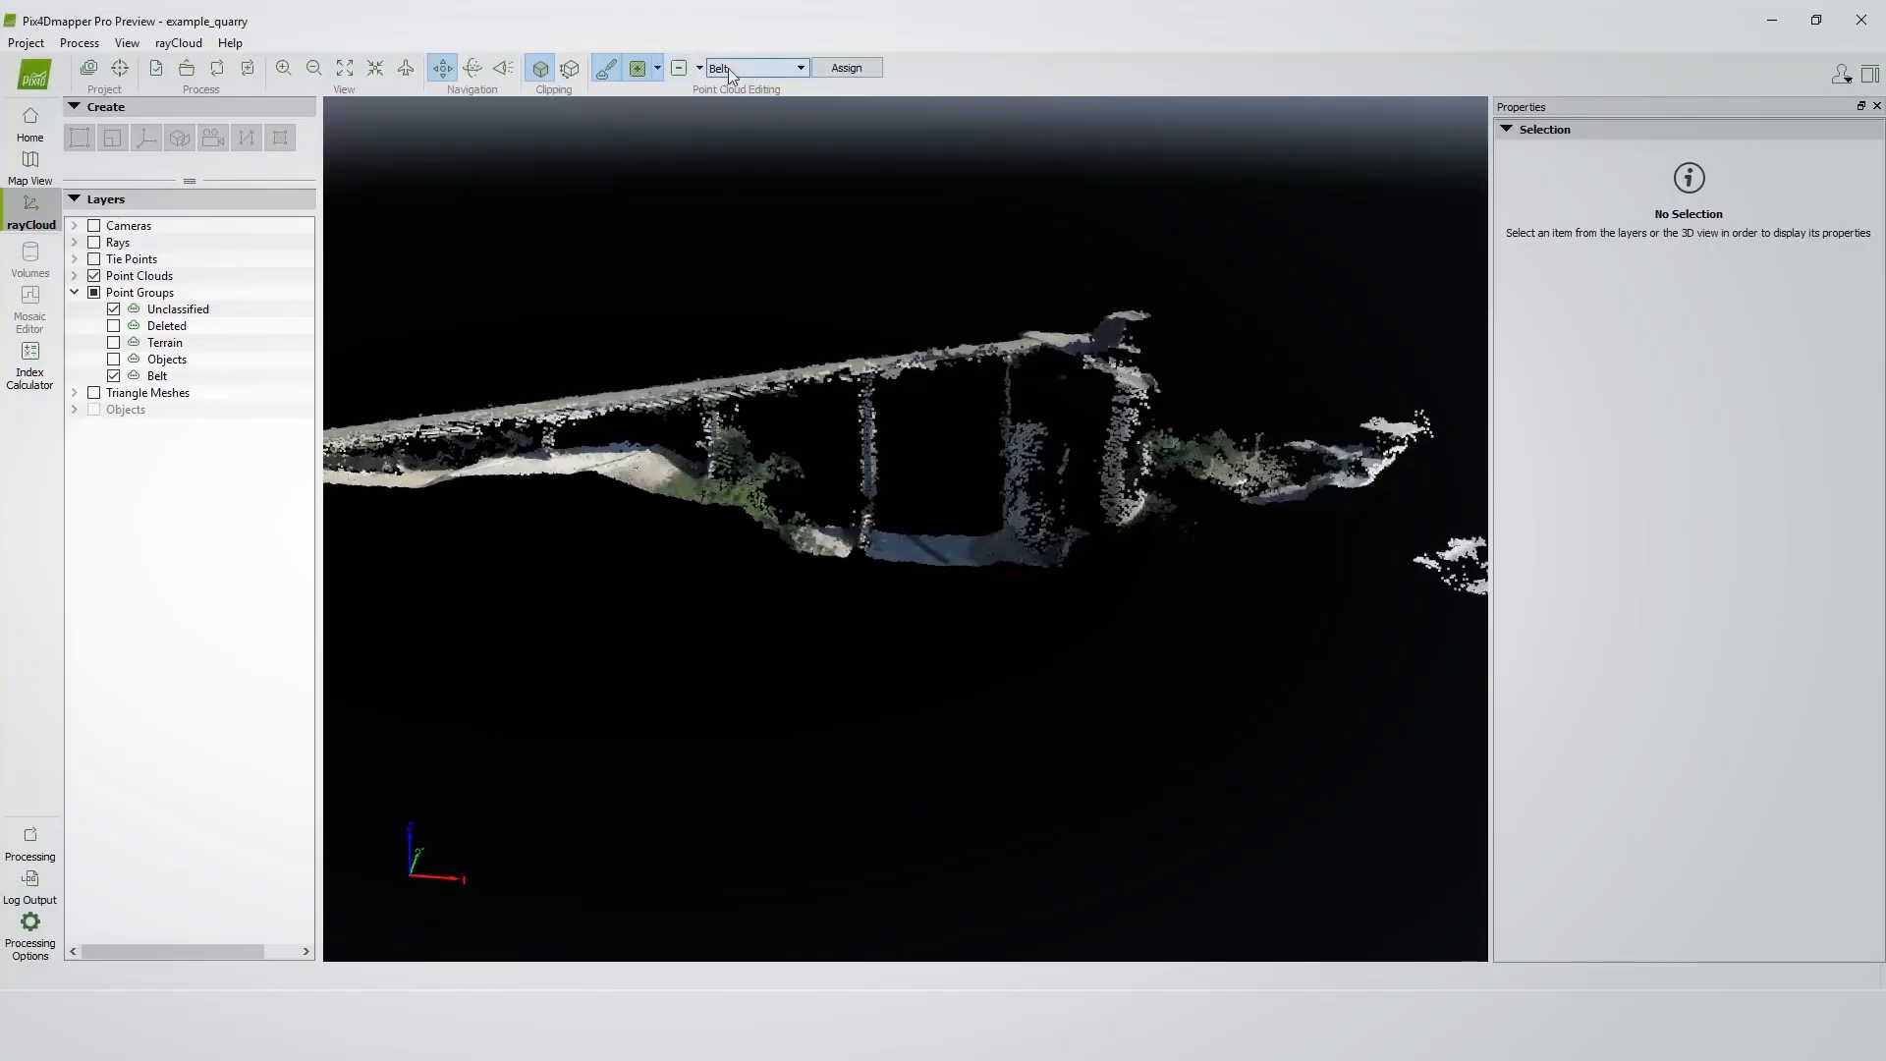
click(849, 72)
Leave point cloud editing and start exporting the densified point cloud, saving the pending changes.
click(602, 72)
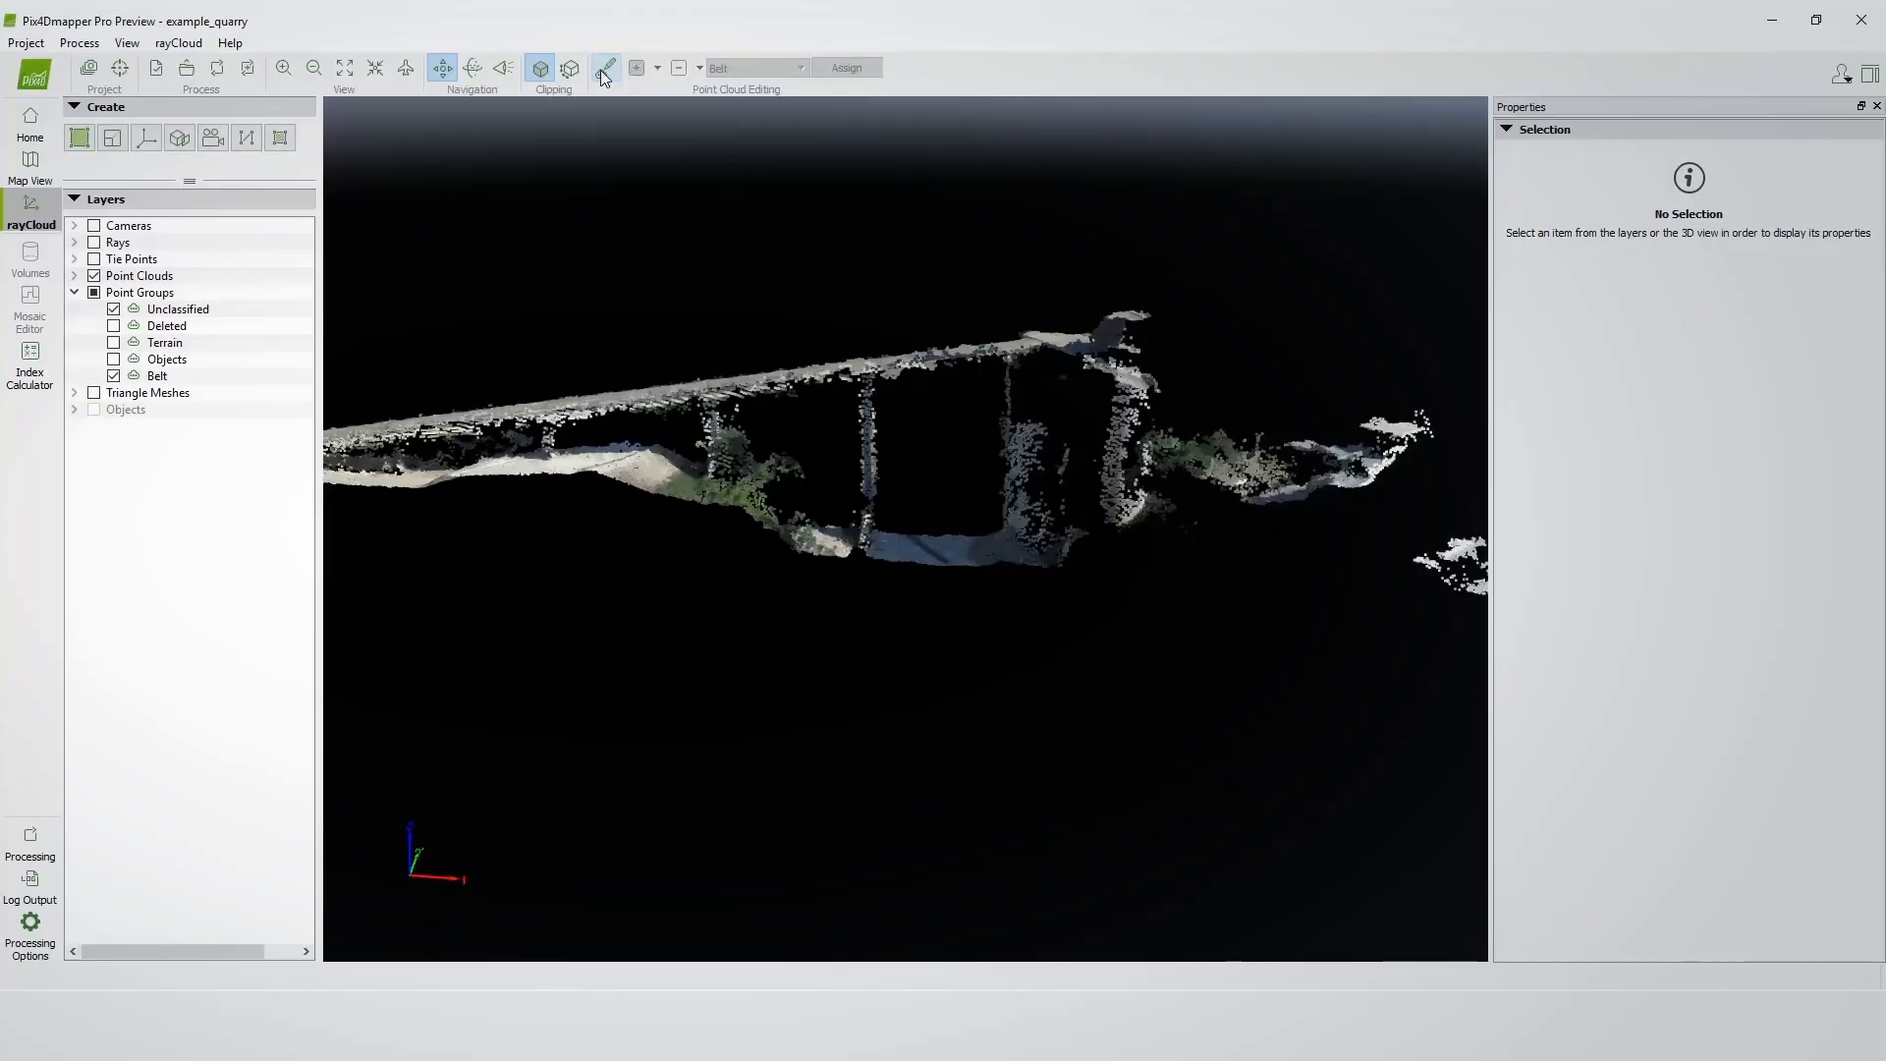
click(71, 276)
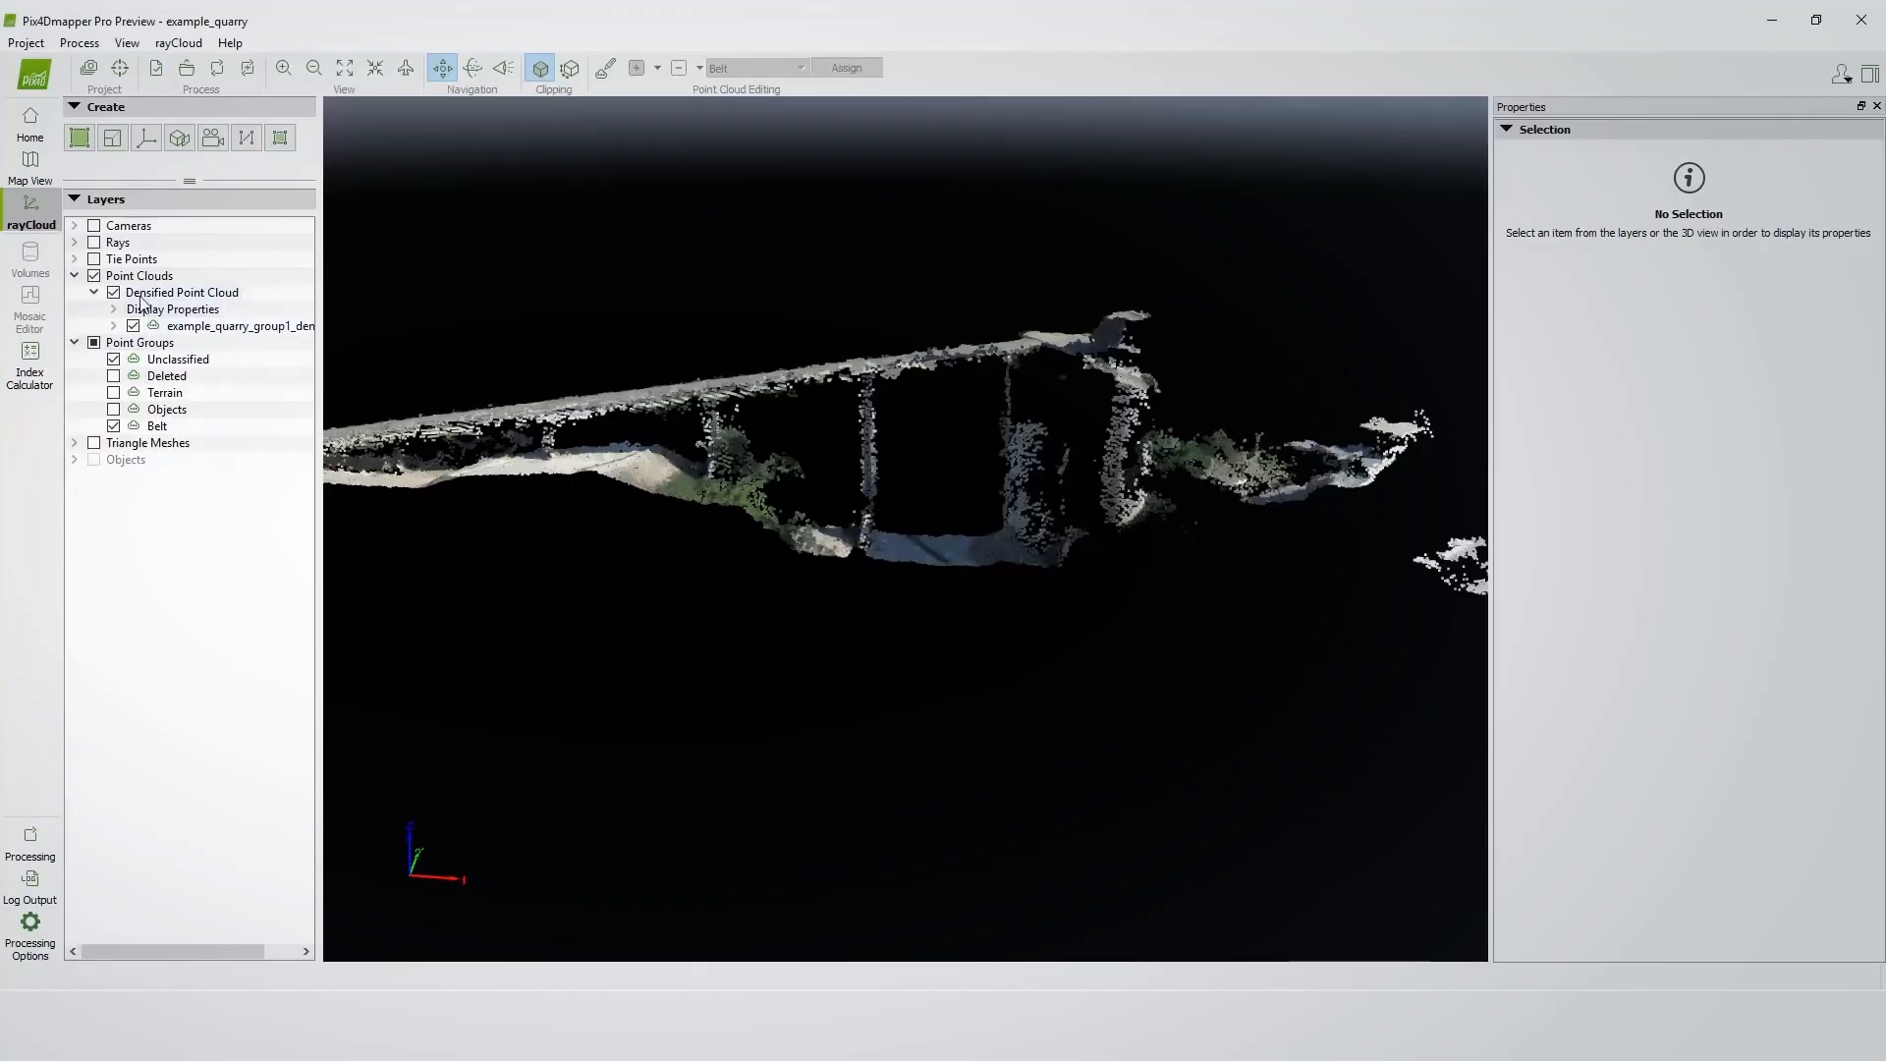
right_click(178, 329)
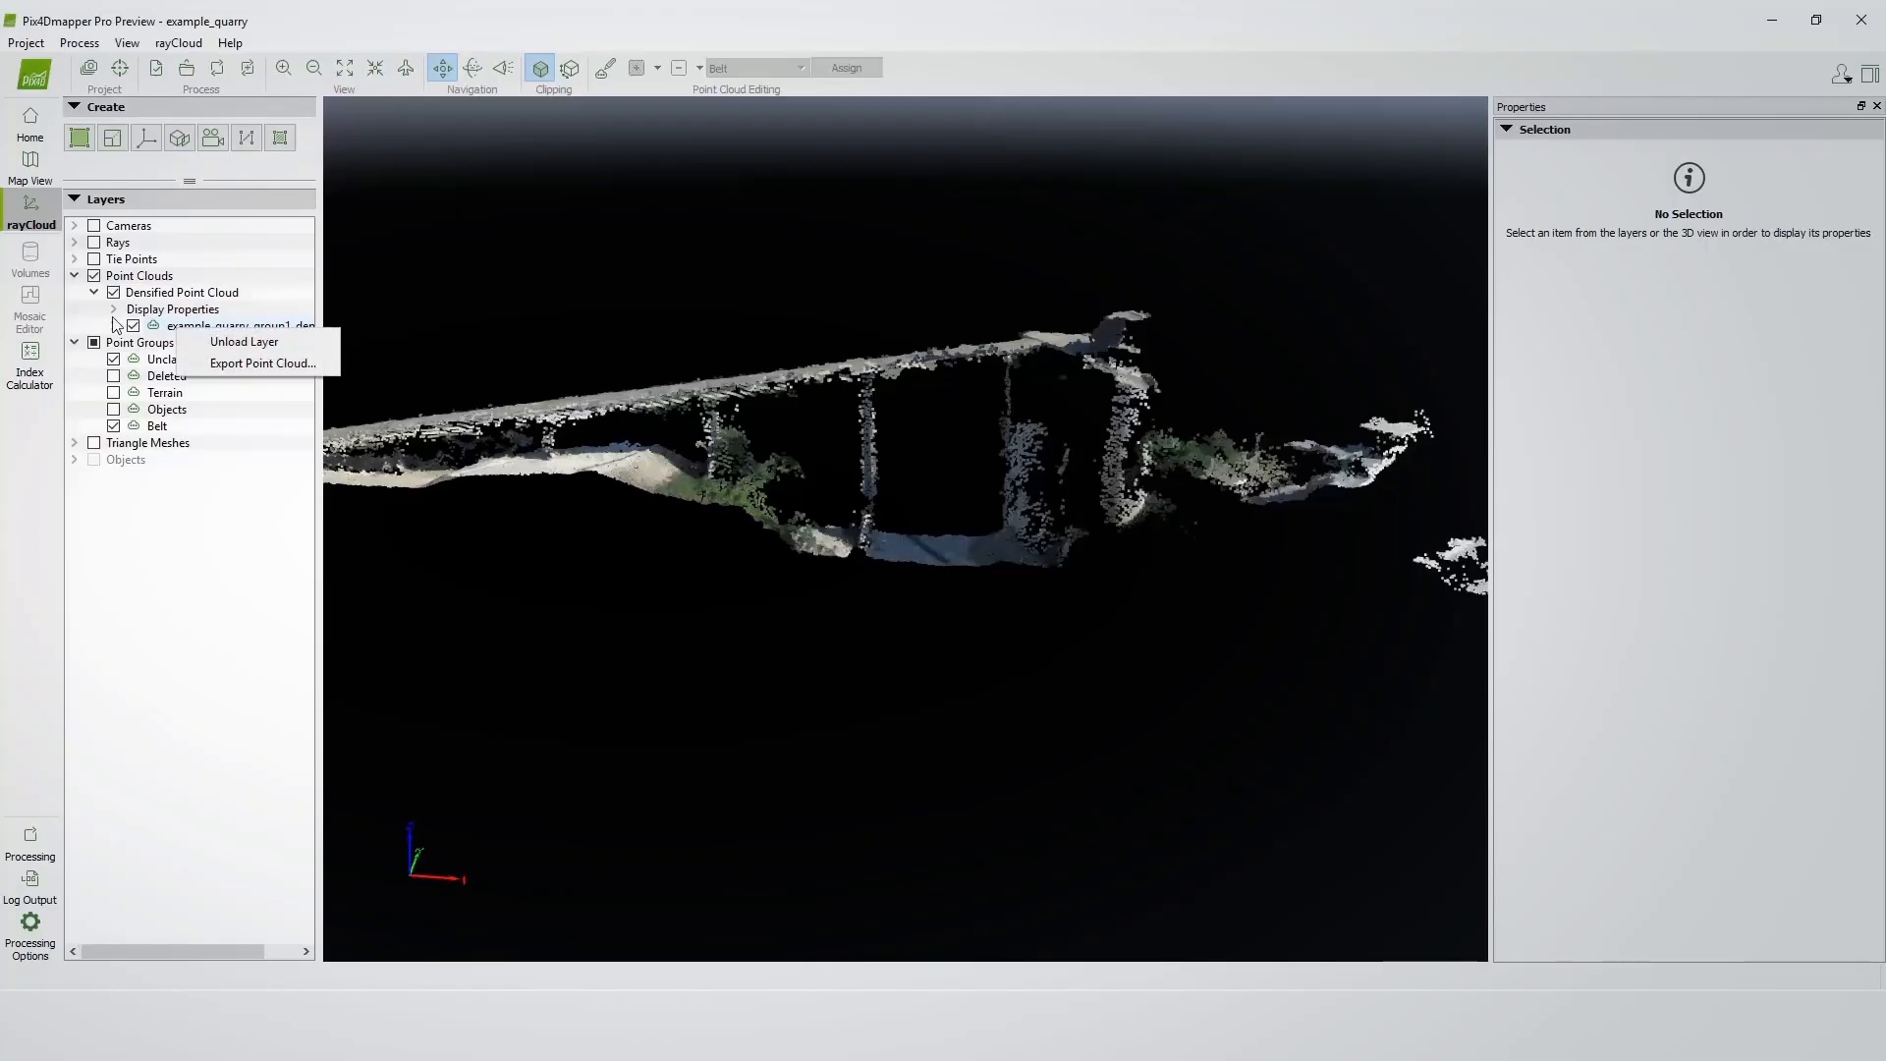
click(194, 365)
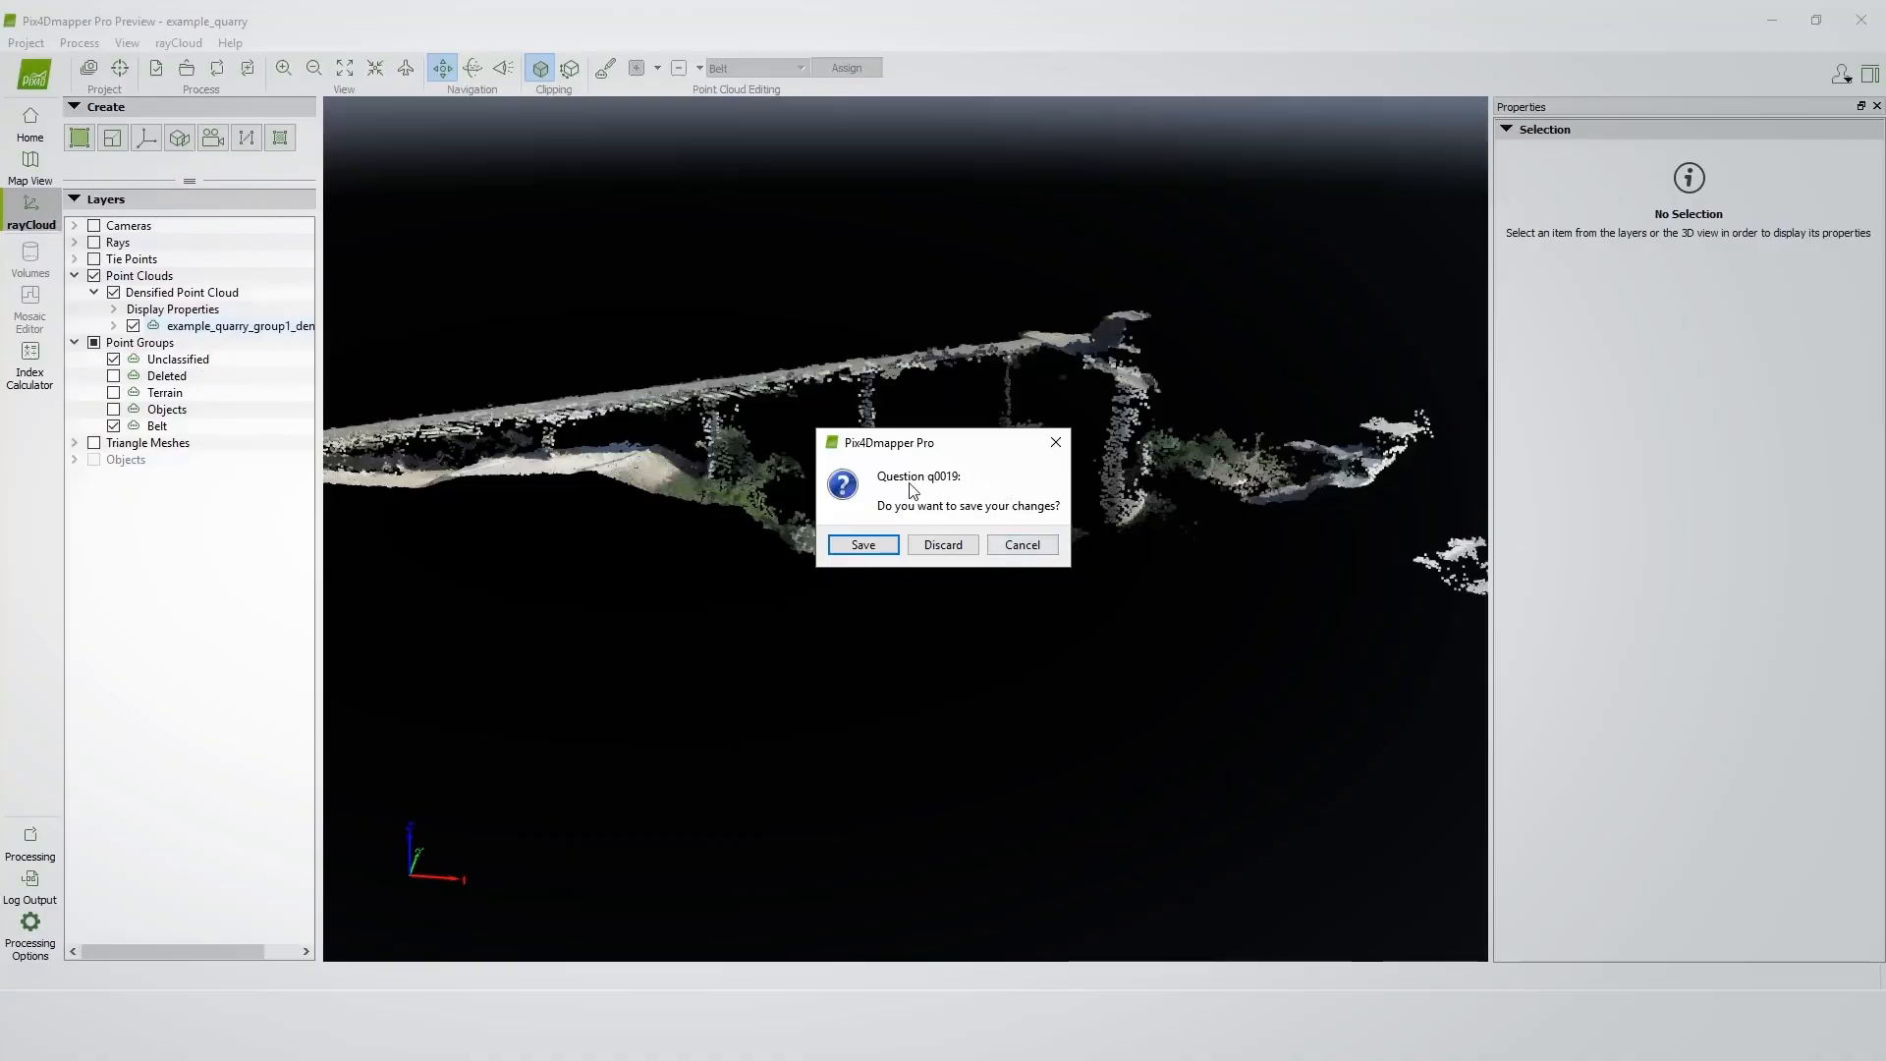
click(887, 546)
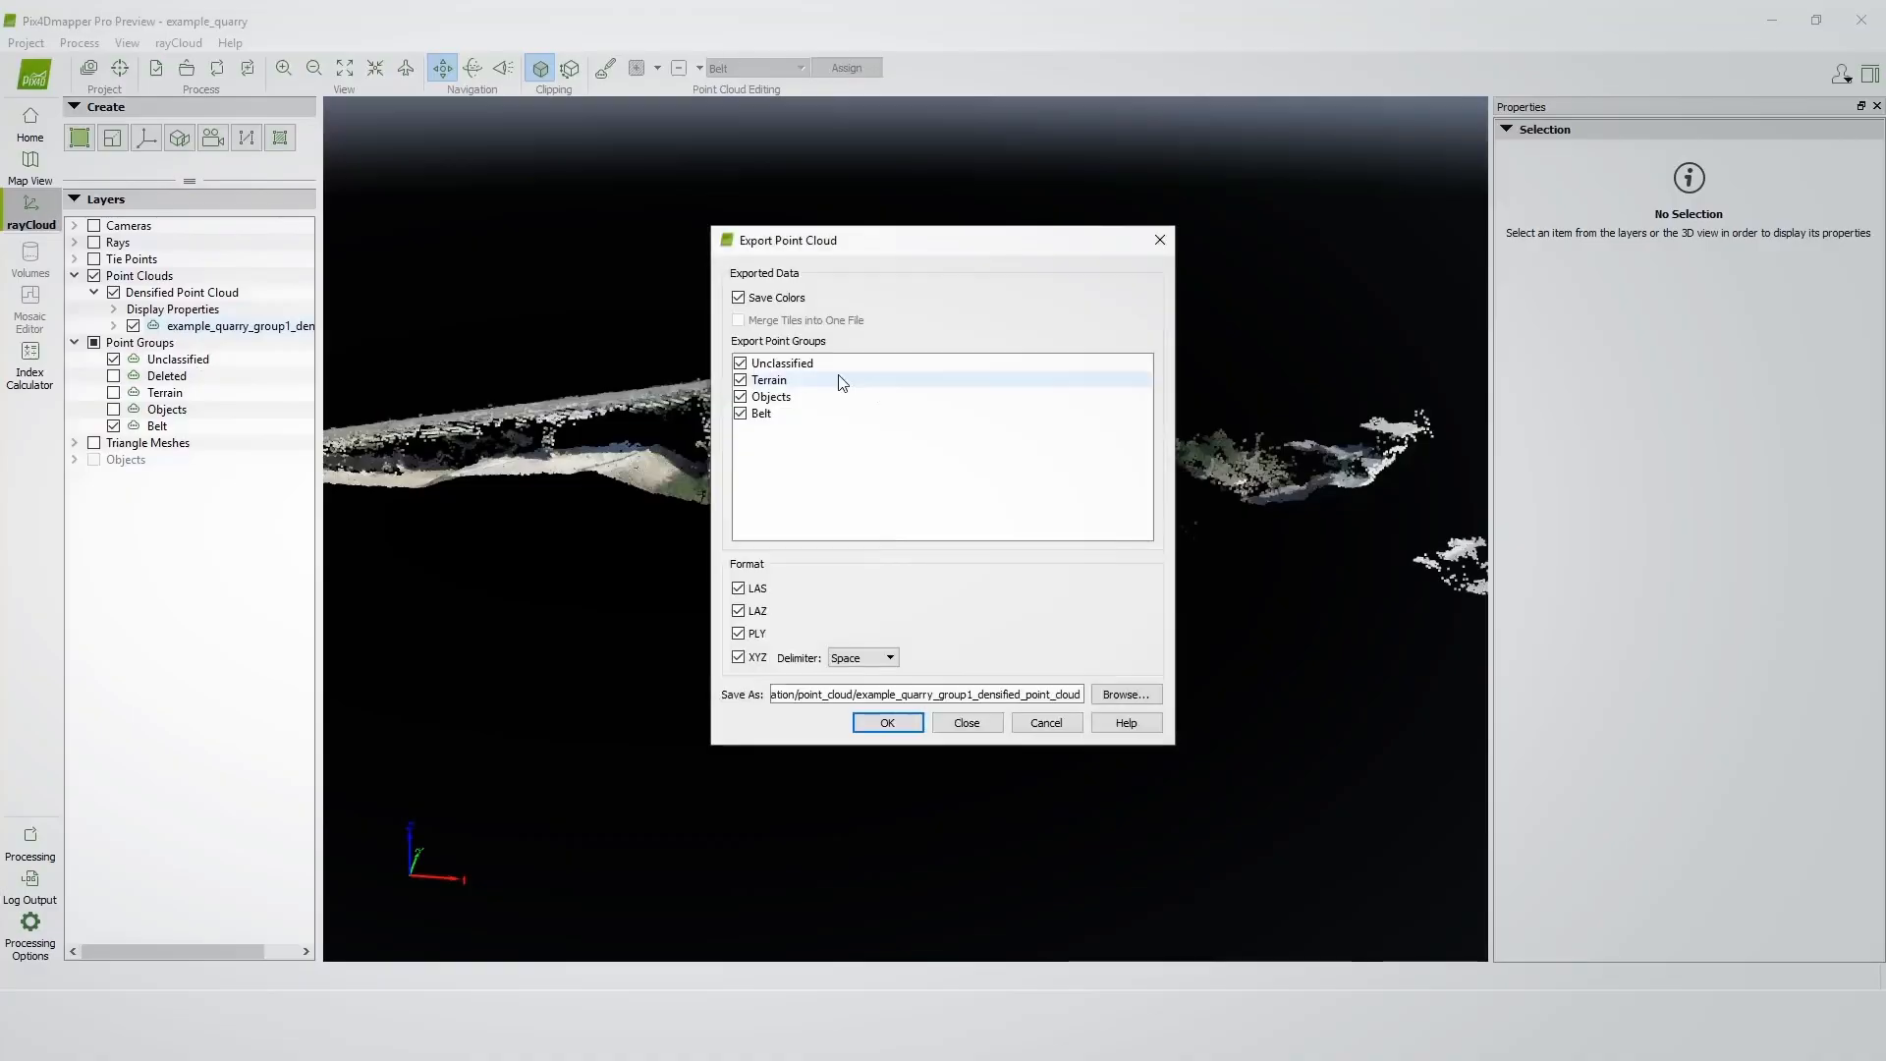
Export only the Belt point group as LAS, LAZ, PLY and XYZ files, excluding Unclassified, Terrain and Objects.
click(739, 363)
click(739, 380)
click(741, 397)
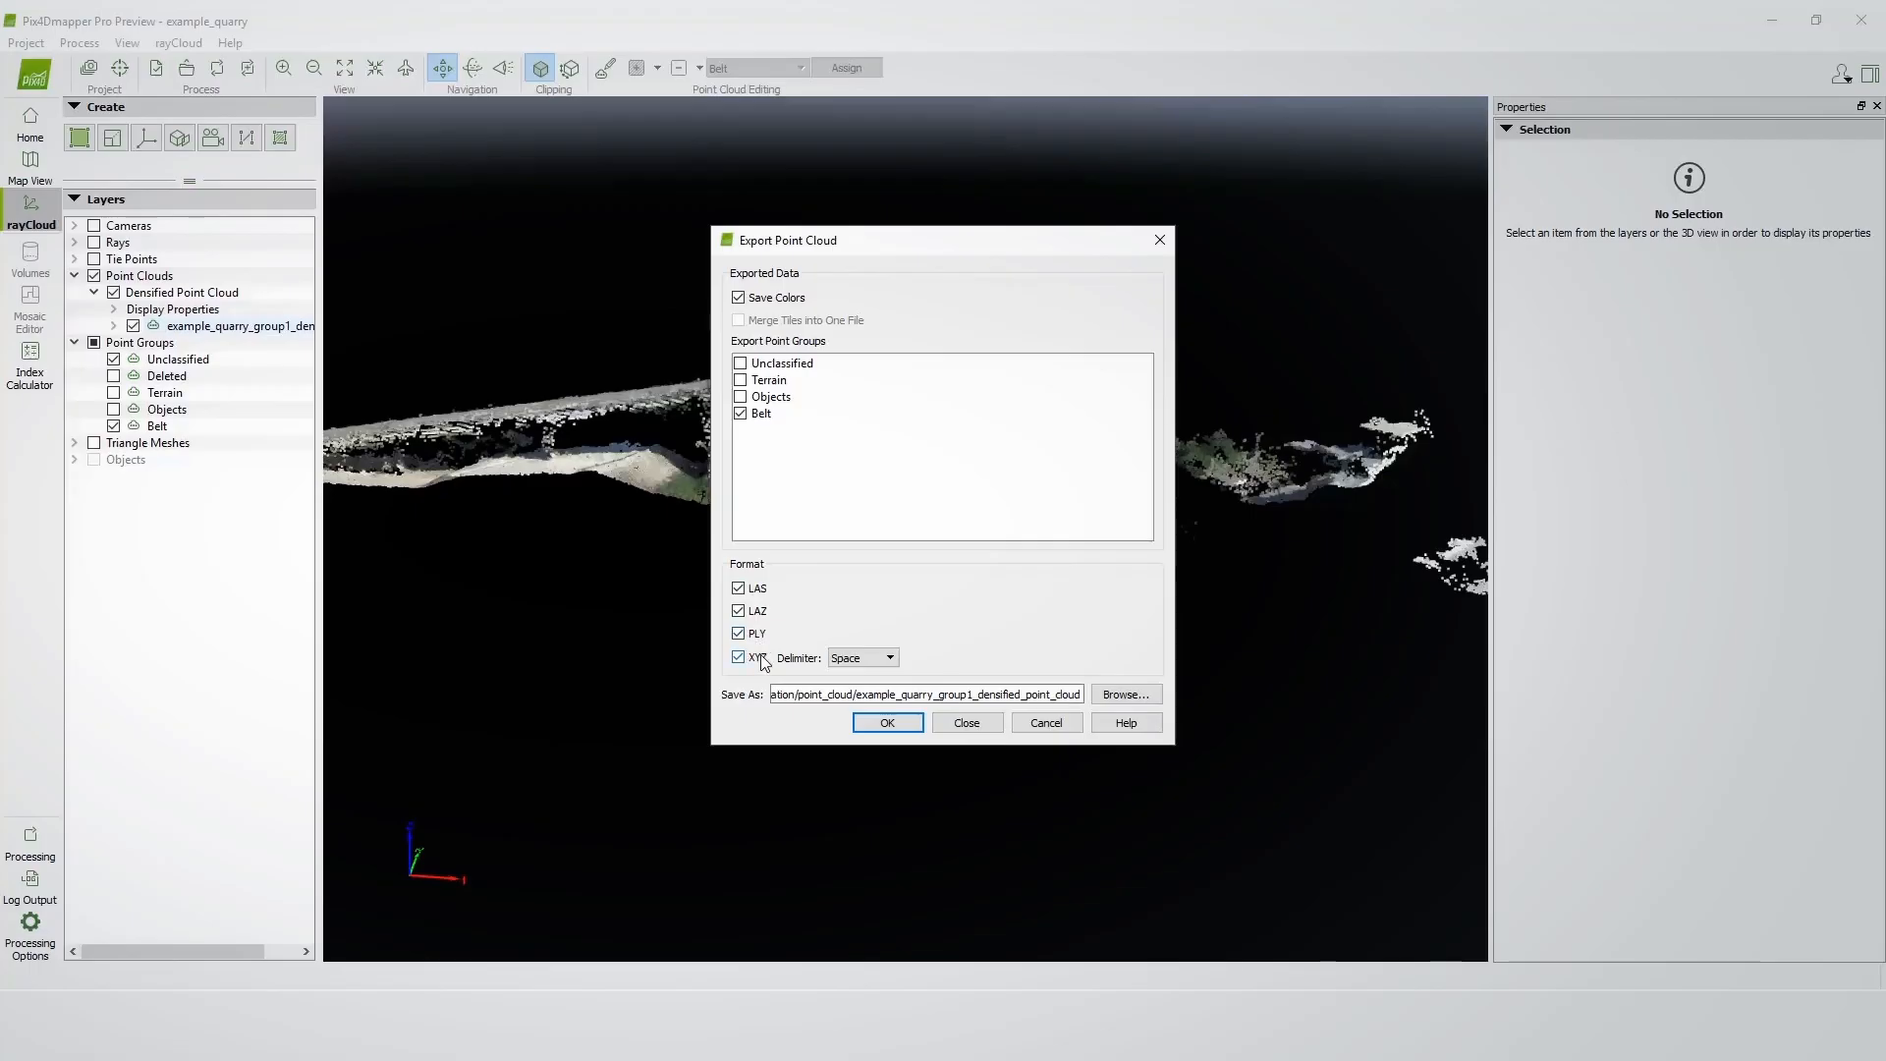
click(905, 718)
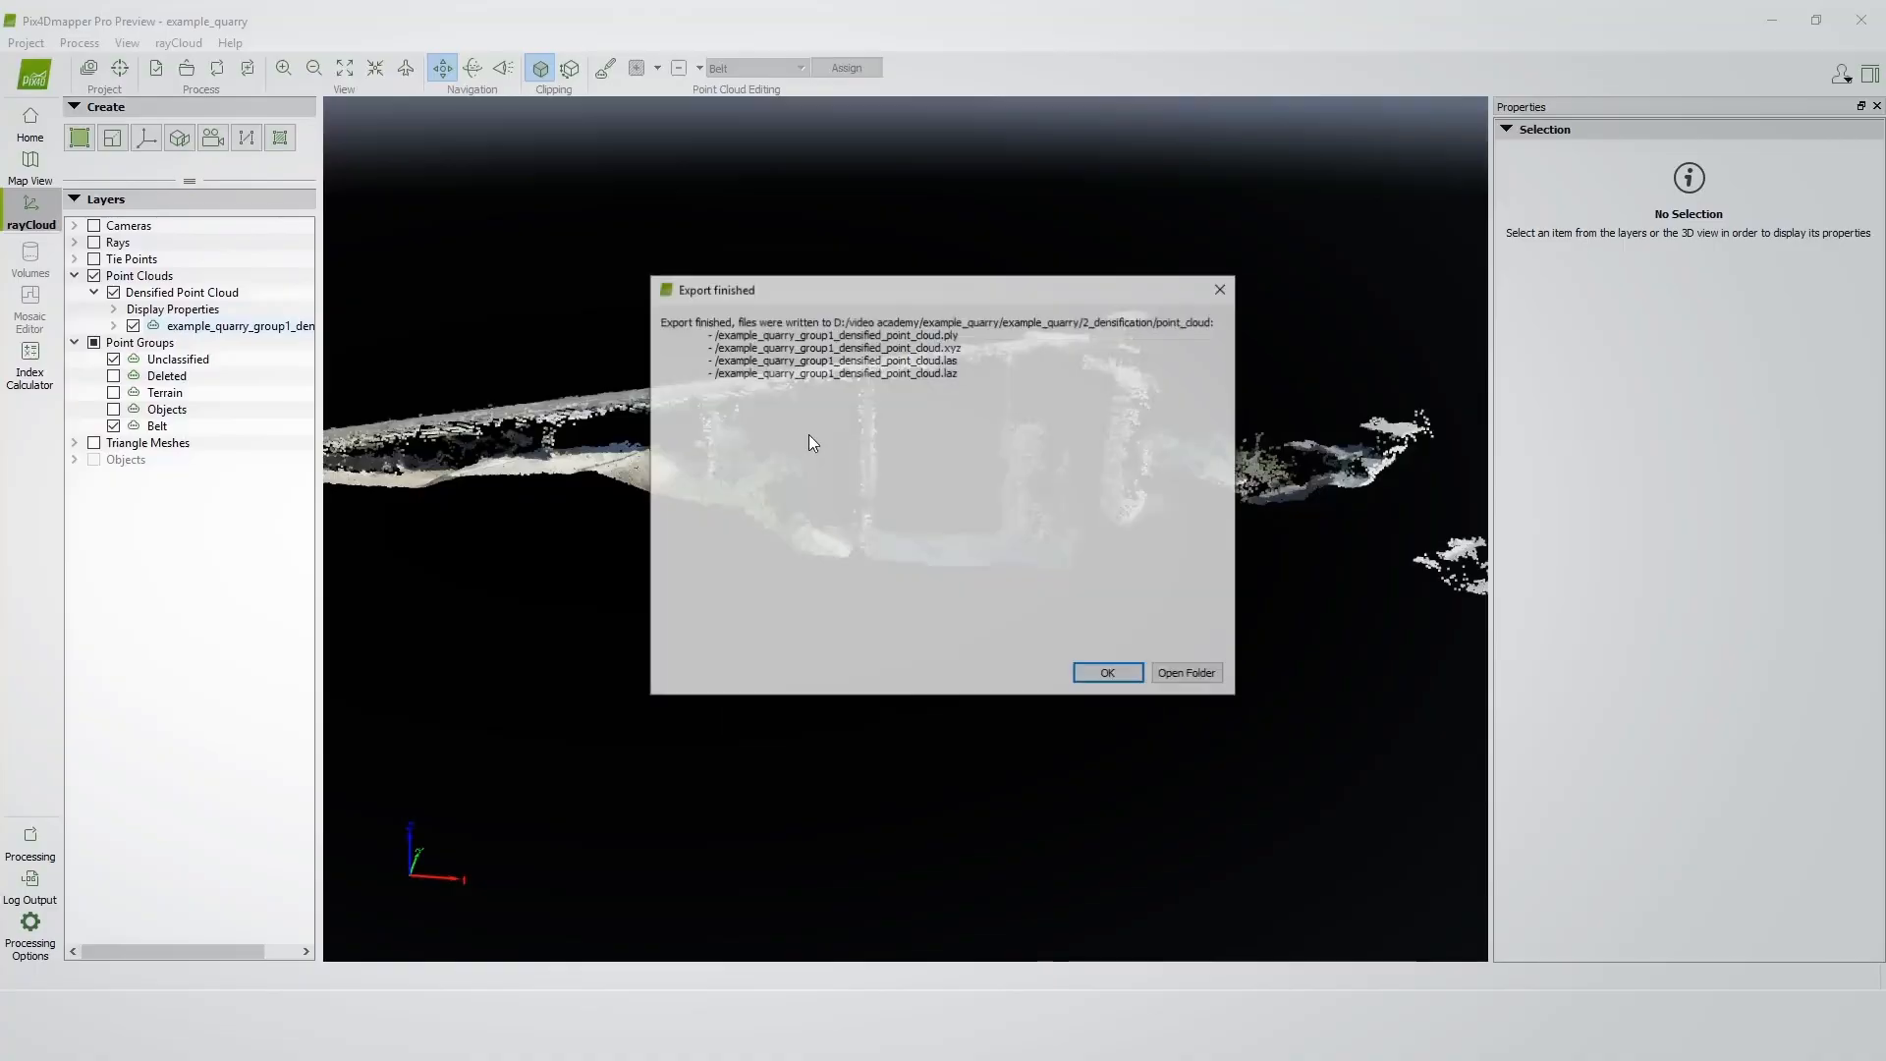